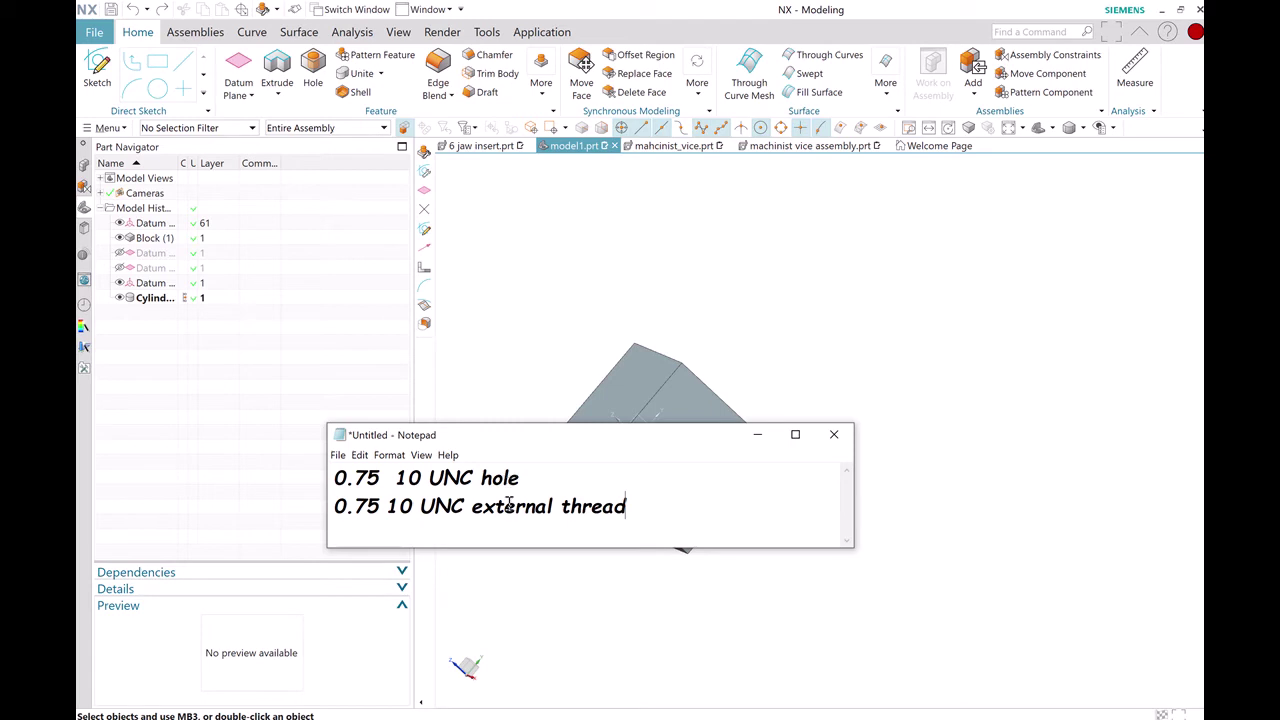
- Minimize the thread notes, reorient the block and cylinder, and start a Hole feature
middle_click_drag(680, 316, 592, 358)
left_click(757, 434)
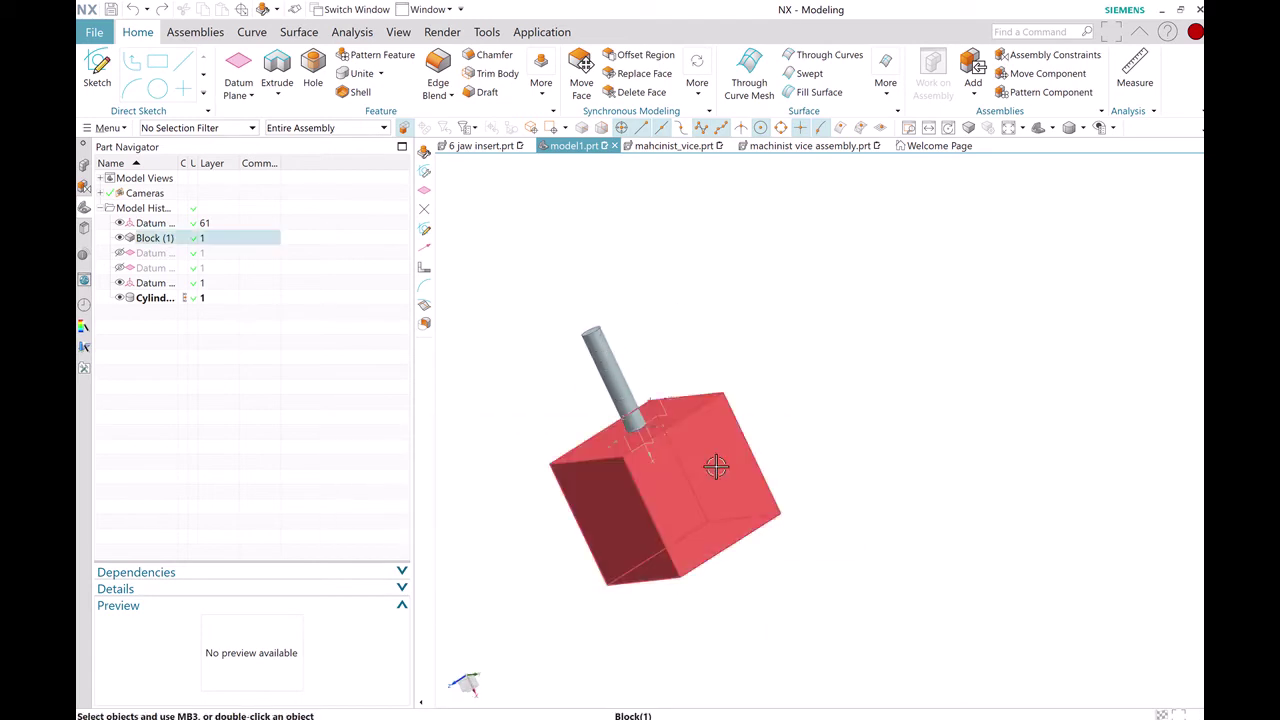
middle_click_drag(737, 466, 603, 484)
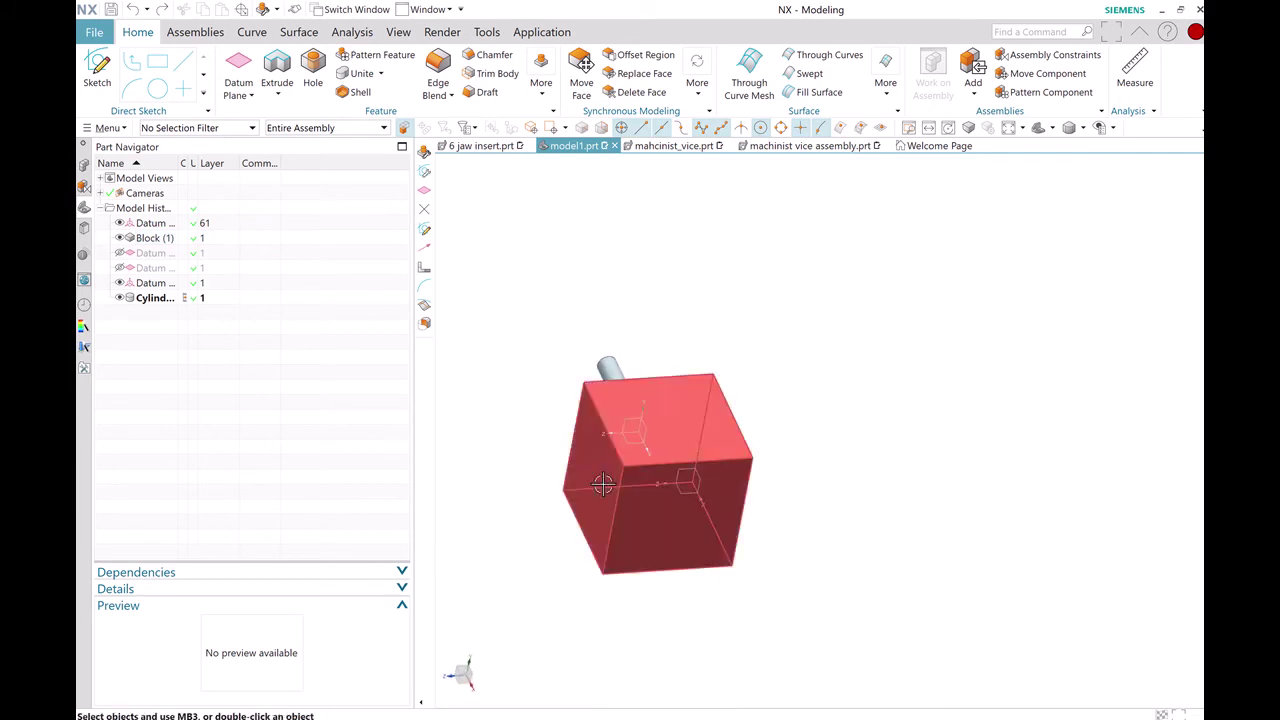
left_click(316, 86)
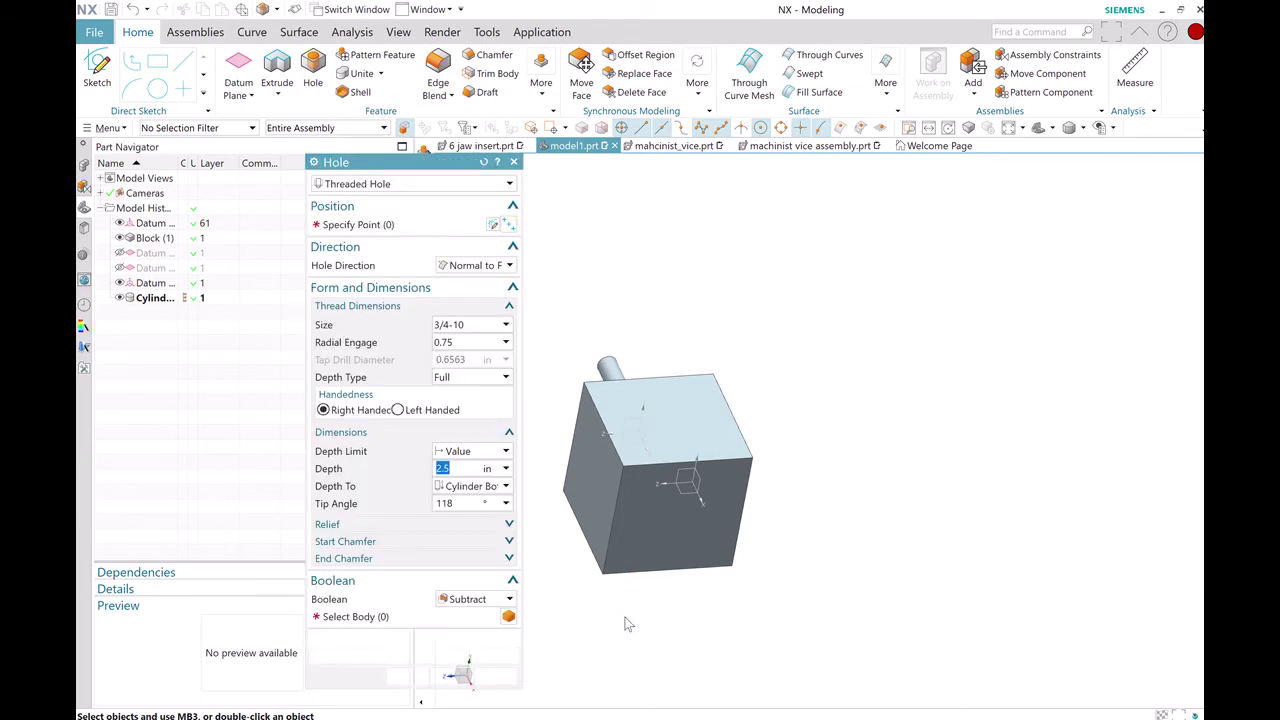
- Change the hole type from Threaded Hole to General Hole
left_click(415, 195)
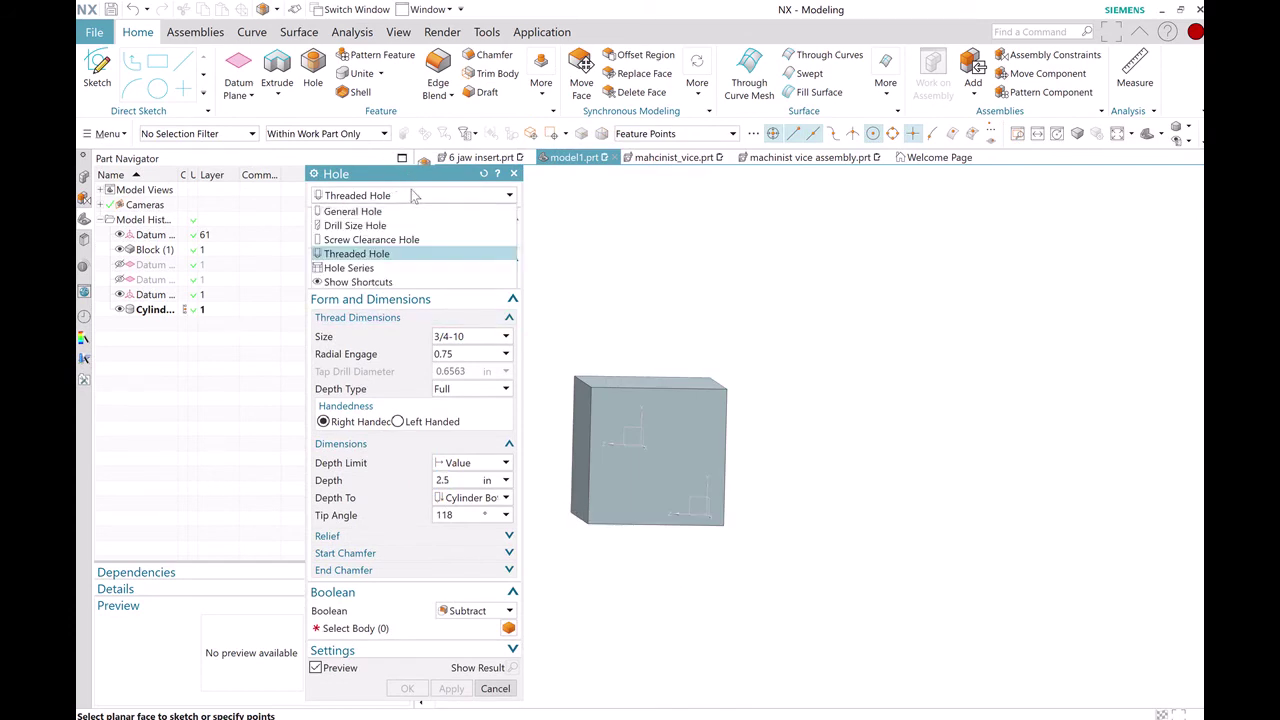
left_click(352, 211)
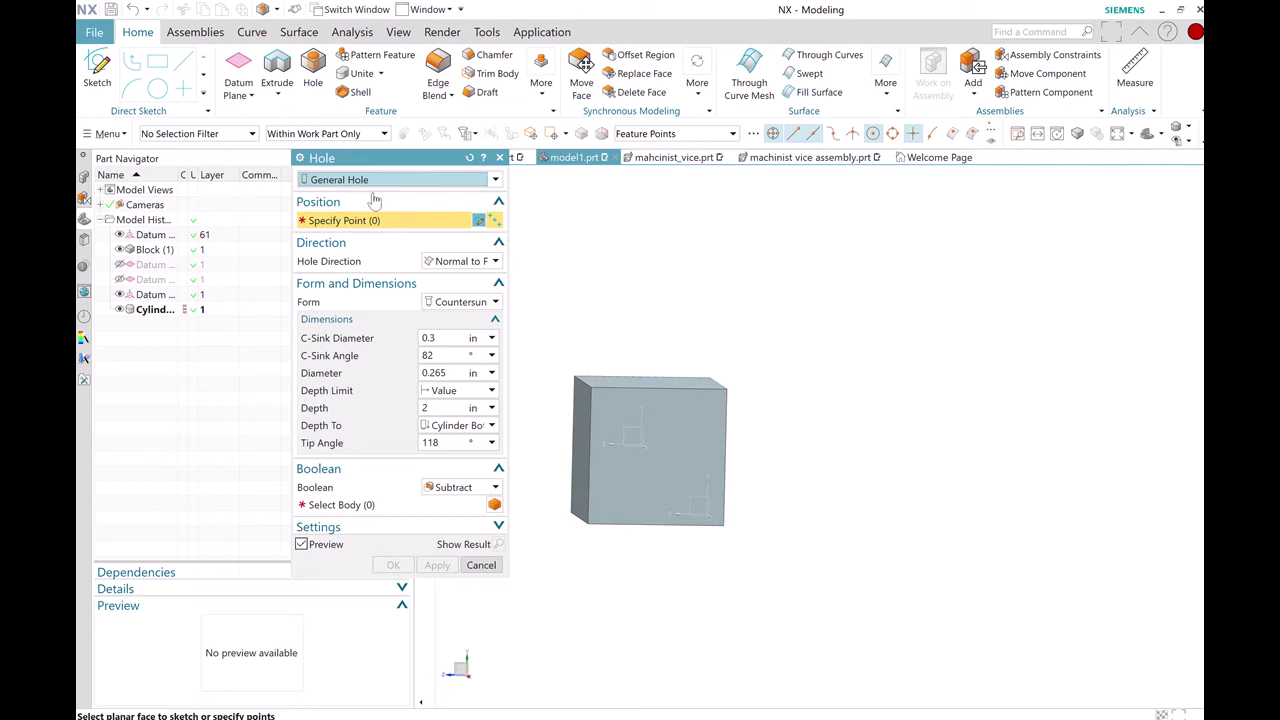
left_click(367, 181)
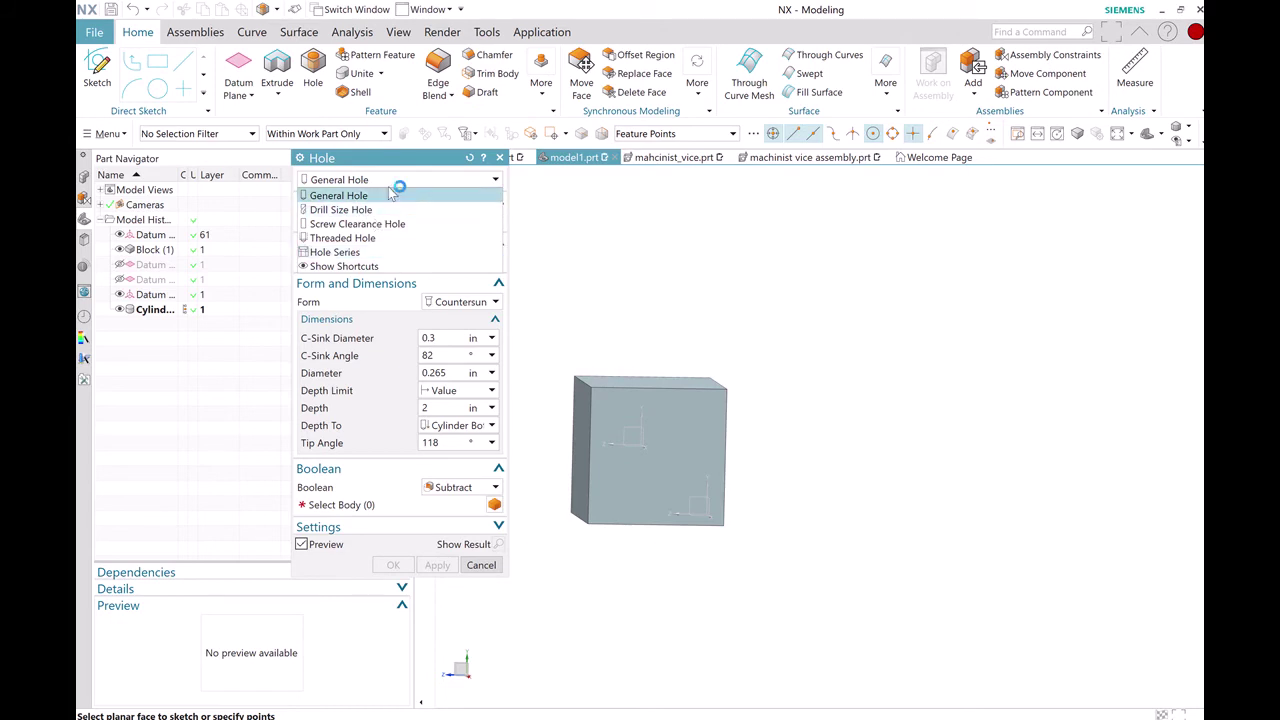
left_click(390, 197)
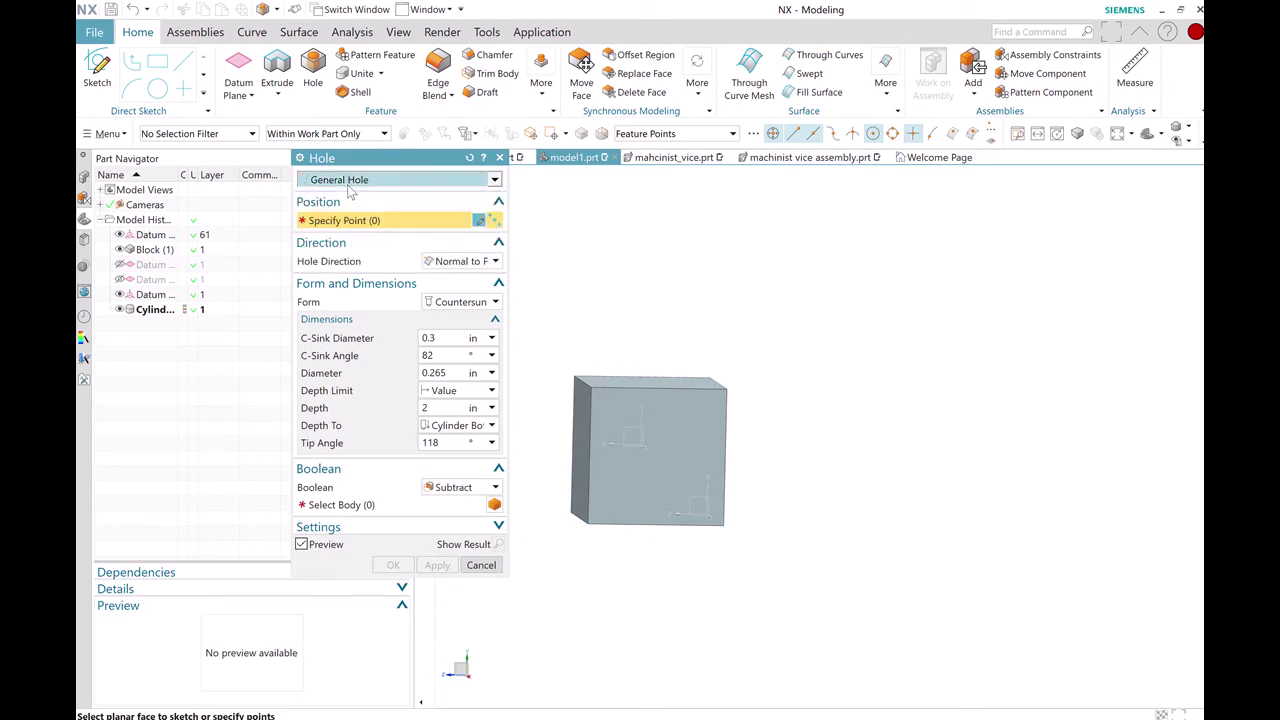
- Try the Simple hole form, then set the form back to Countersunk
left_click(460, 303)
left_click(456, 318)
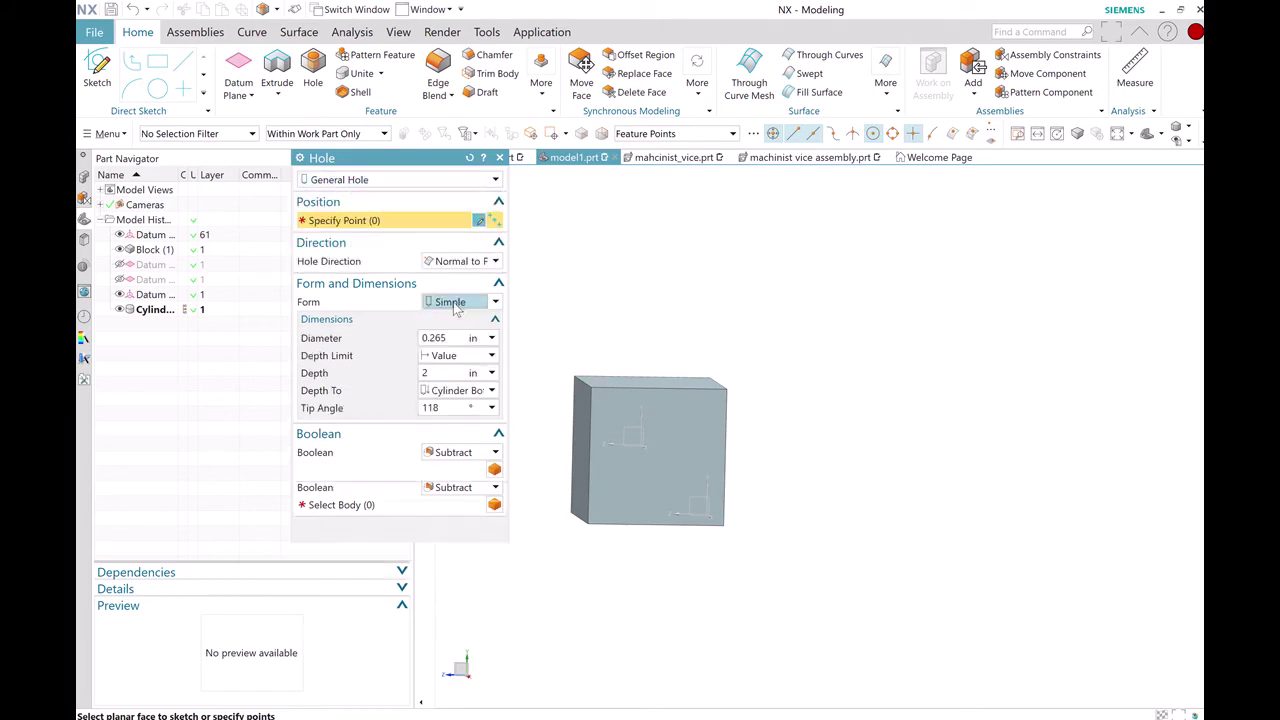
left_click(462, 302)
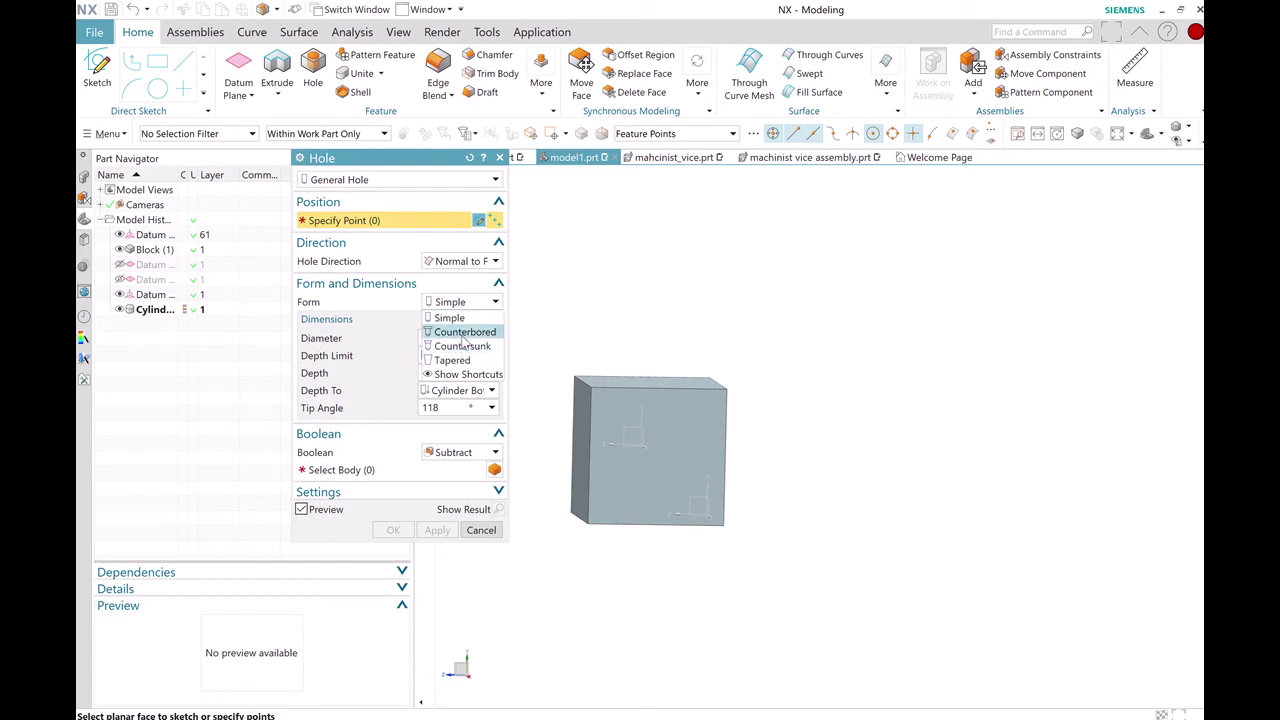
left_click(462, 346)
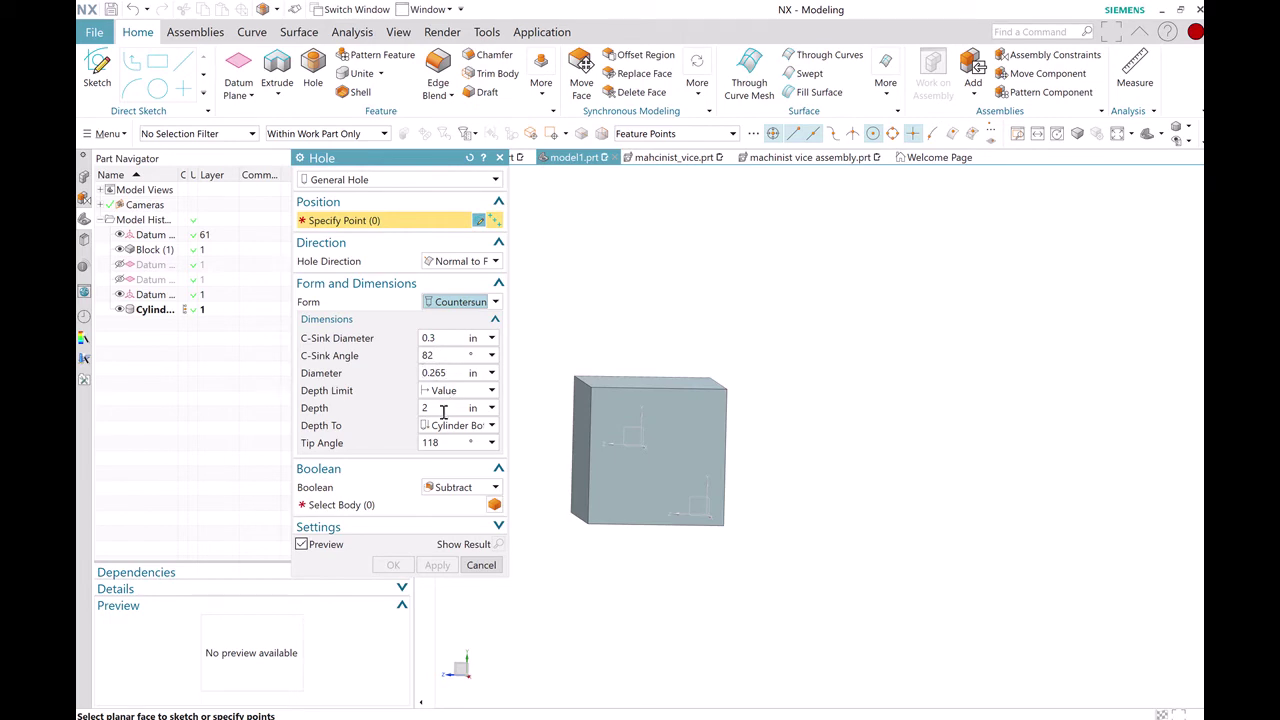
left_click(398, 181)
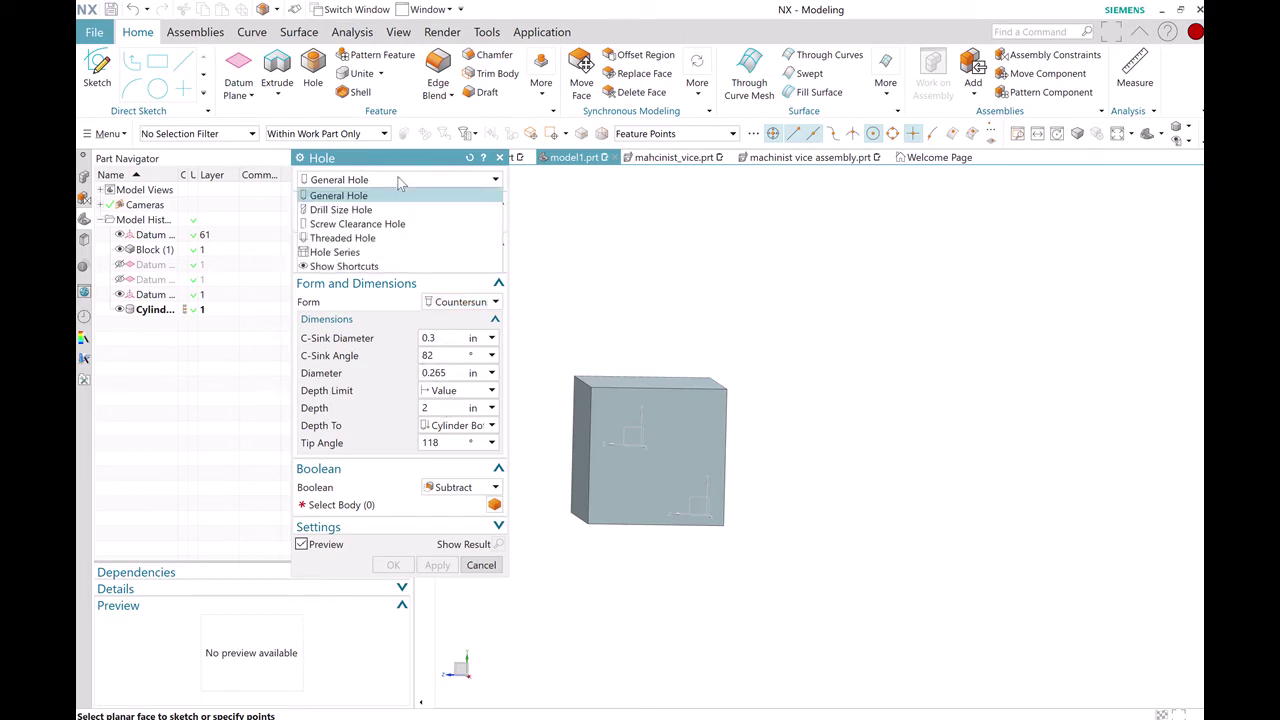
- Switch the hole back to Threaded Hole and keep the 3/4-10 thread size
left_click(360, 238)
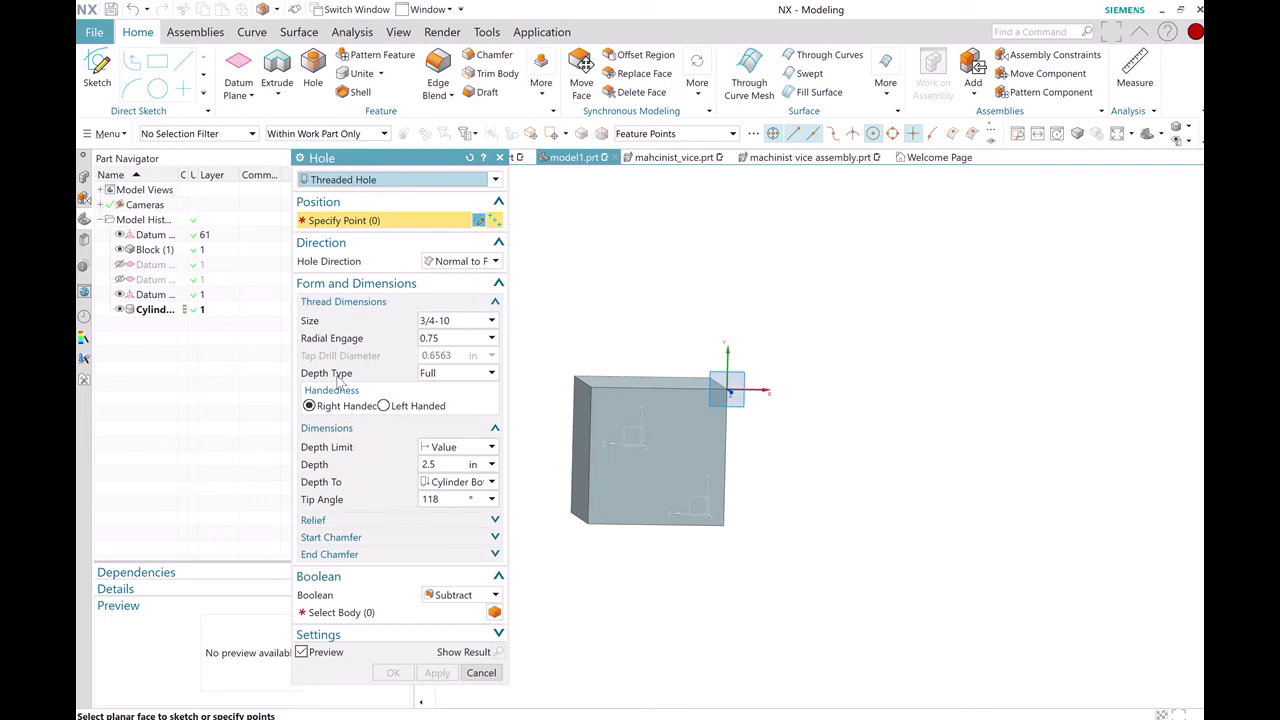
left_click(465, 320)
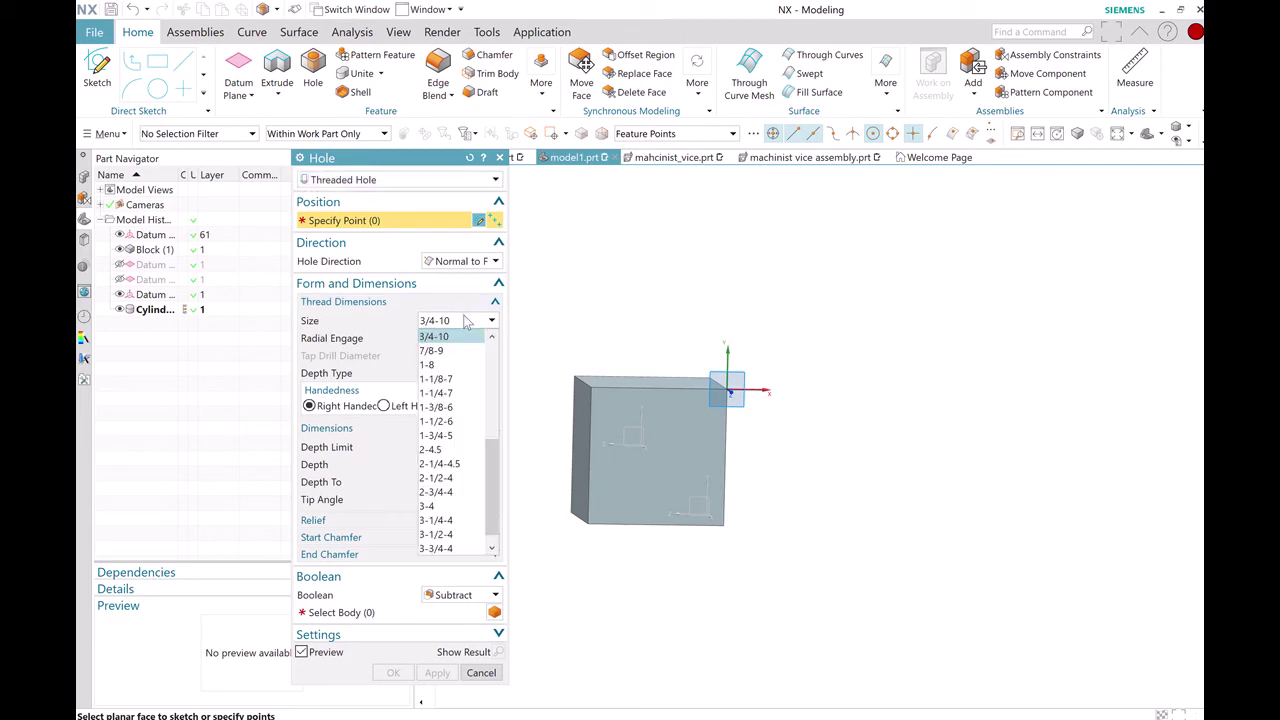
scroll(474, 427, "up", 3)
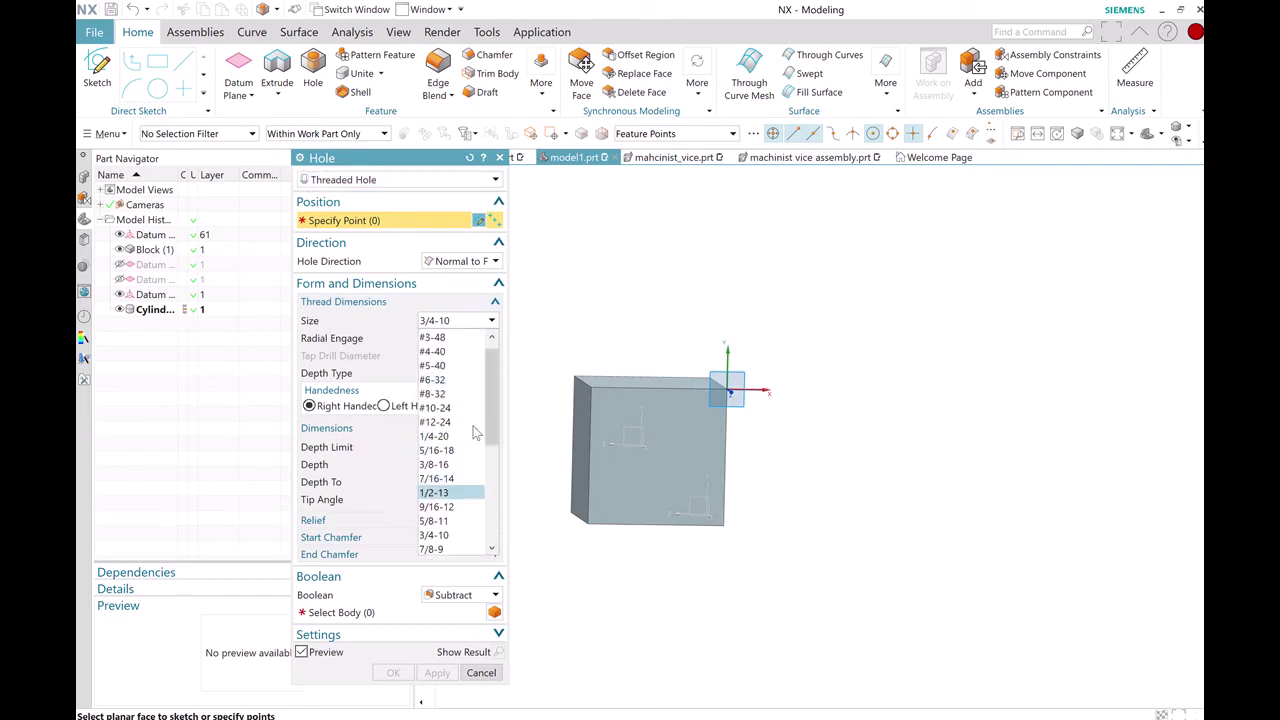
scroll(458, 410, "down", 2)
scroll(445, 460, "down", 3)
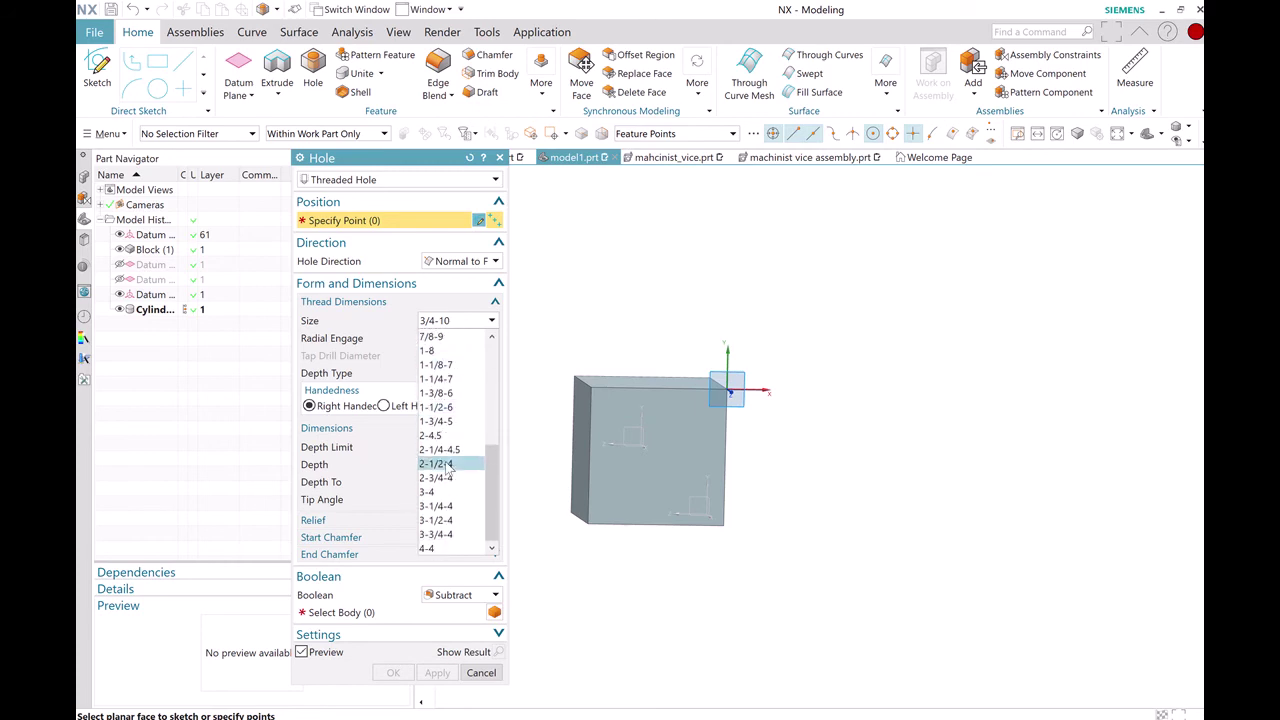
scroll(440, 480, "up", 3)
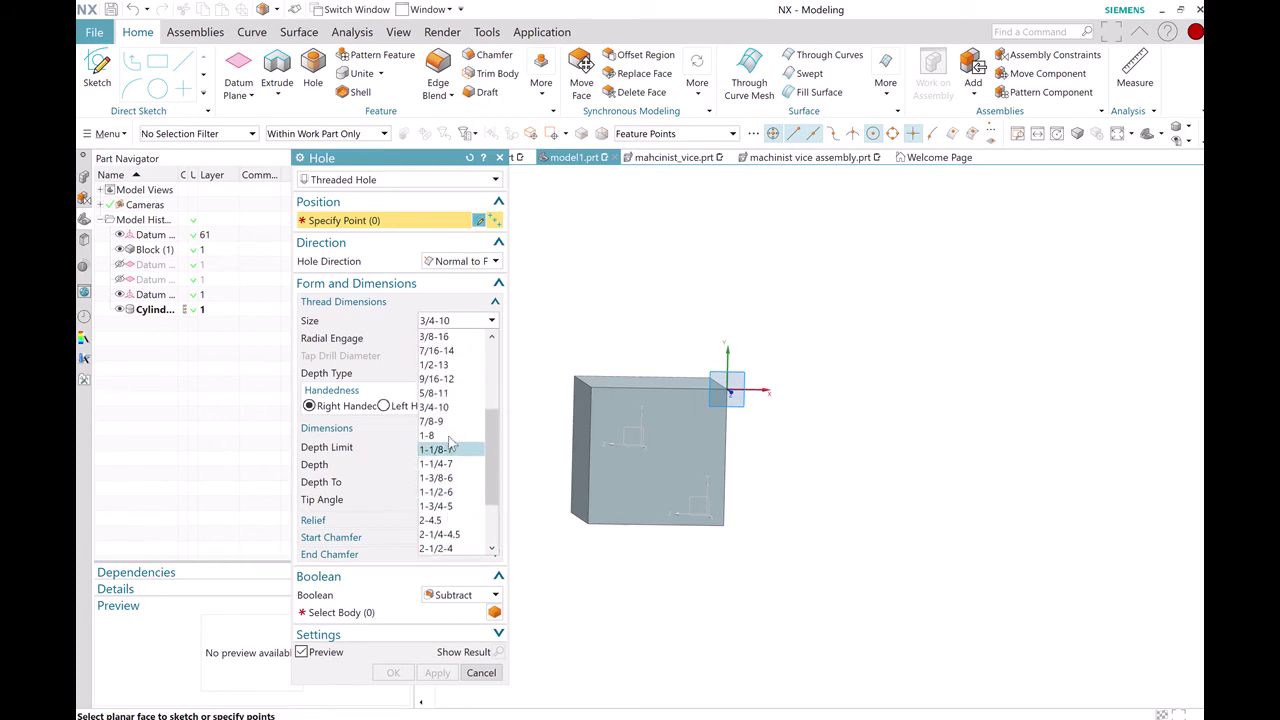
left_click(465, 378)
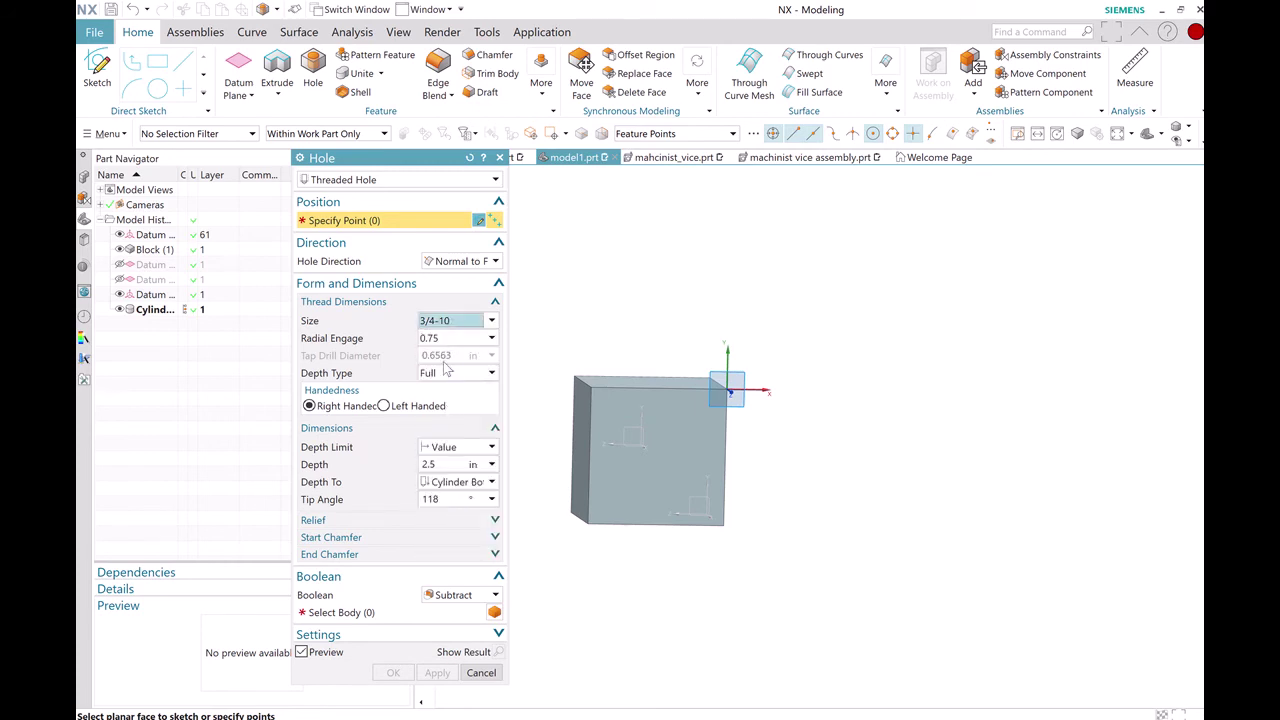
left_click(448, 373)
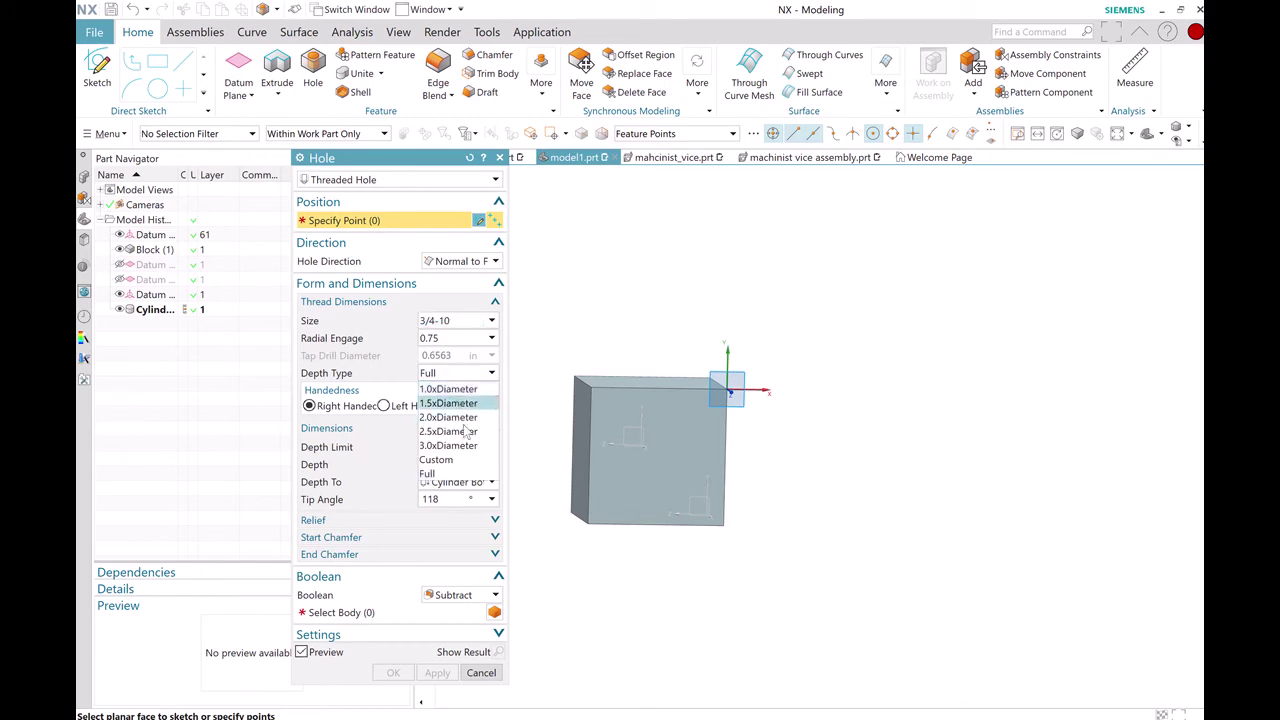
- Try 1.0xDiameter and 1.5xDiameter thread depths, then keep the thread depth at Full
left_click(438, 473)
left_click(462, 376)
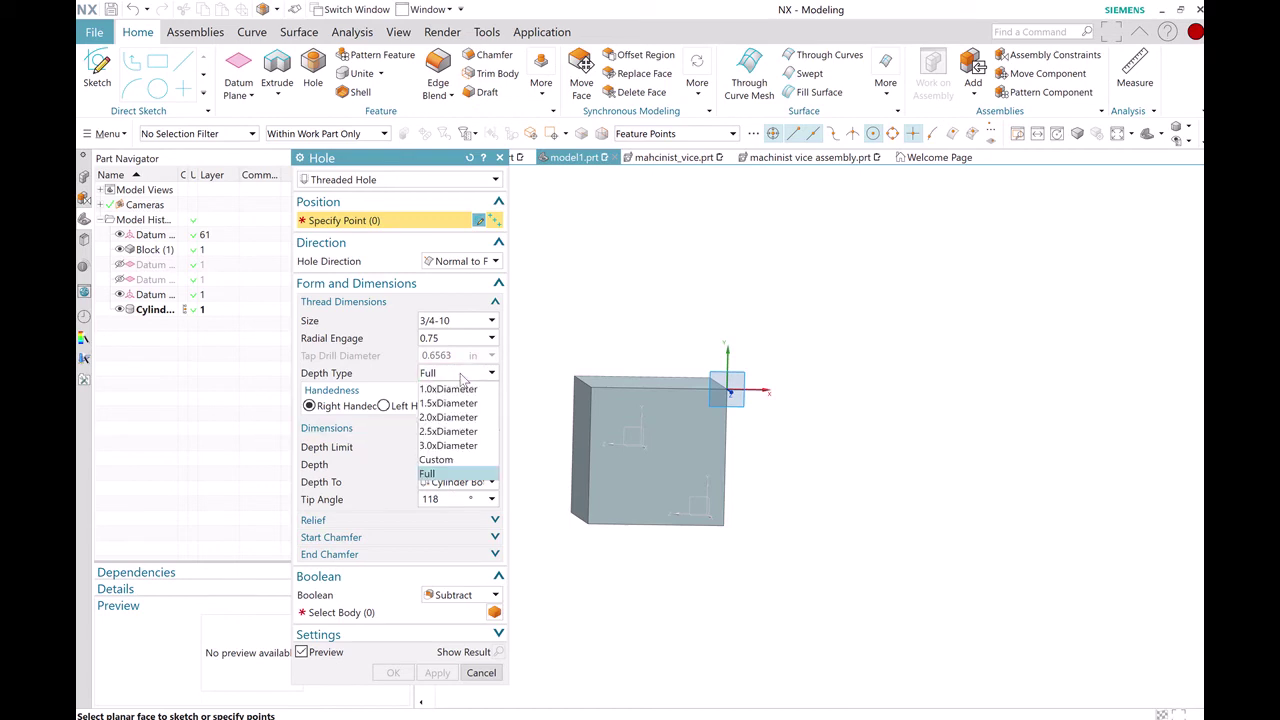
left_click(452, 389)
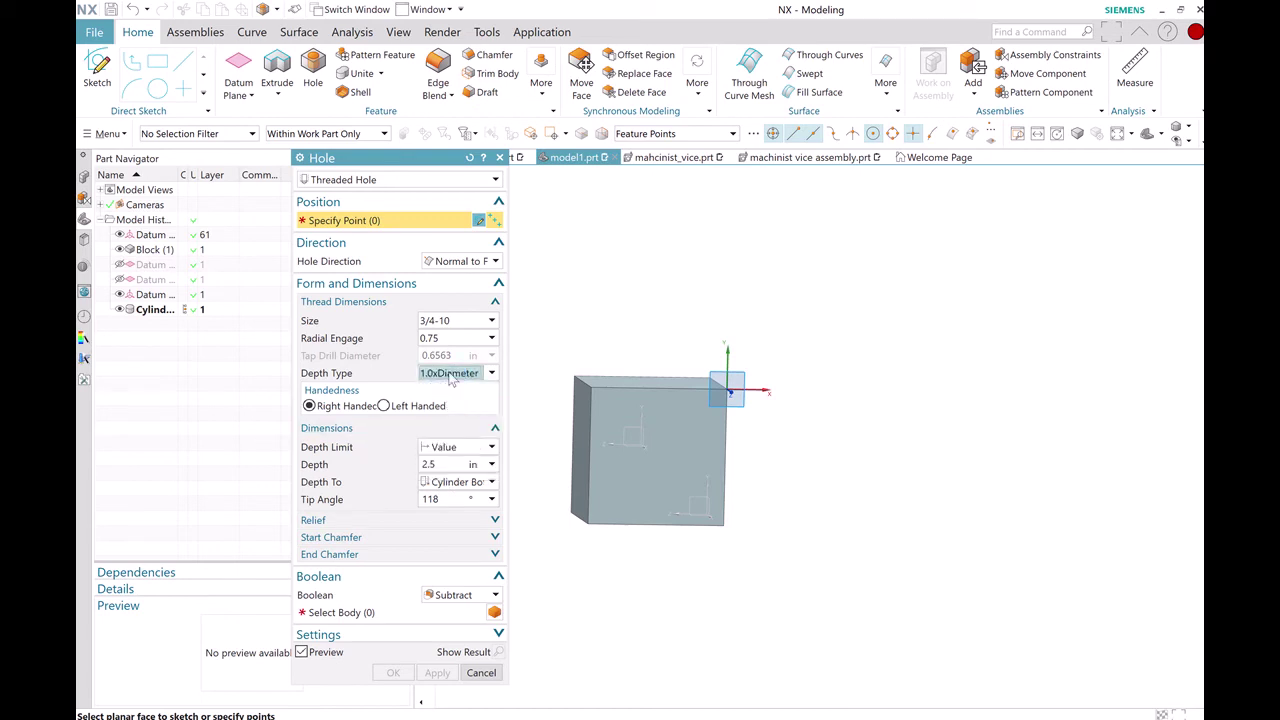
left_click(454, 376)
left_click(459, 403)
left_click(459, 372)
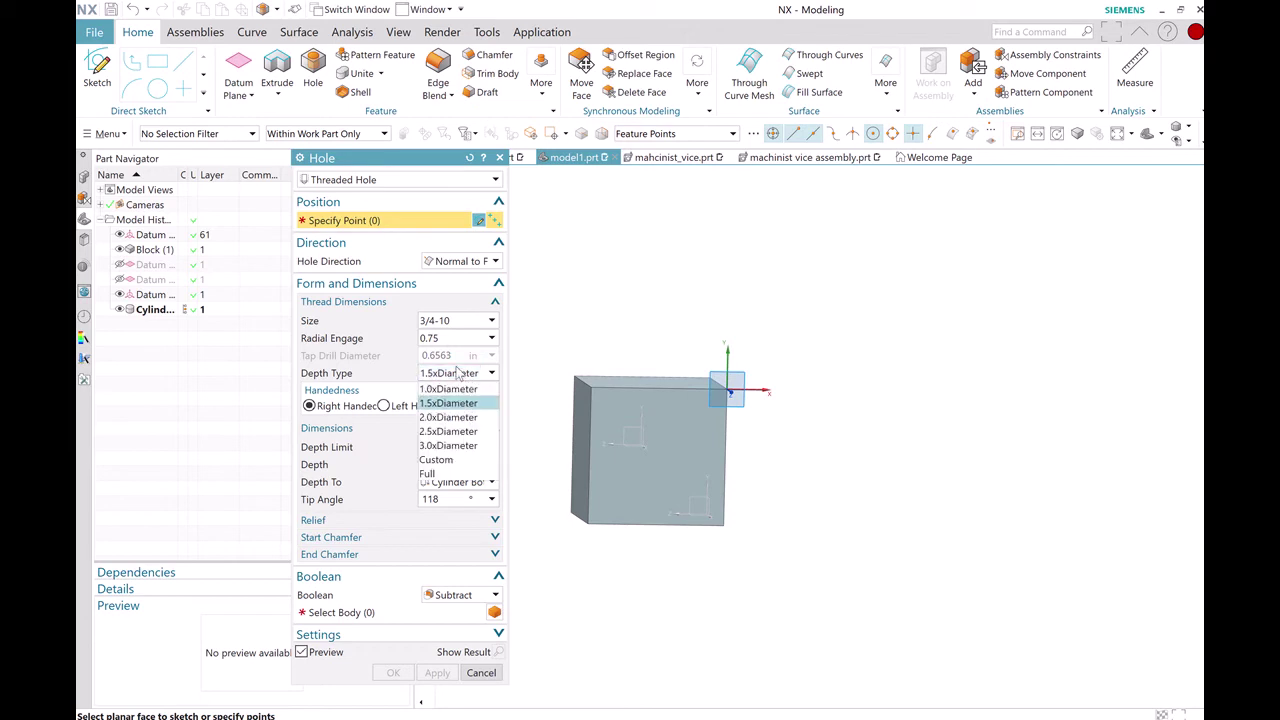
left_click(456, 473)
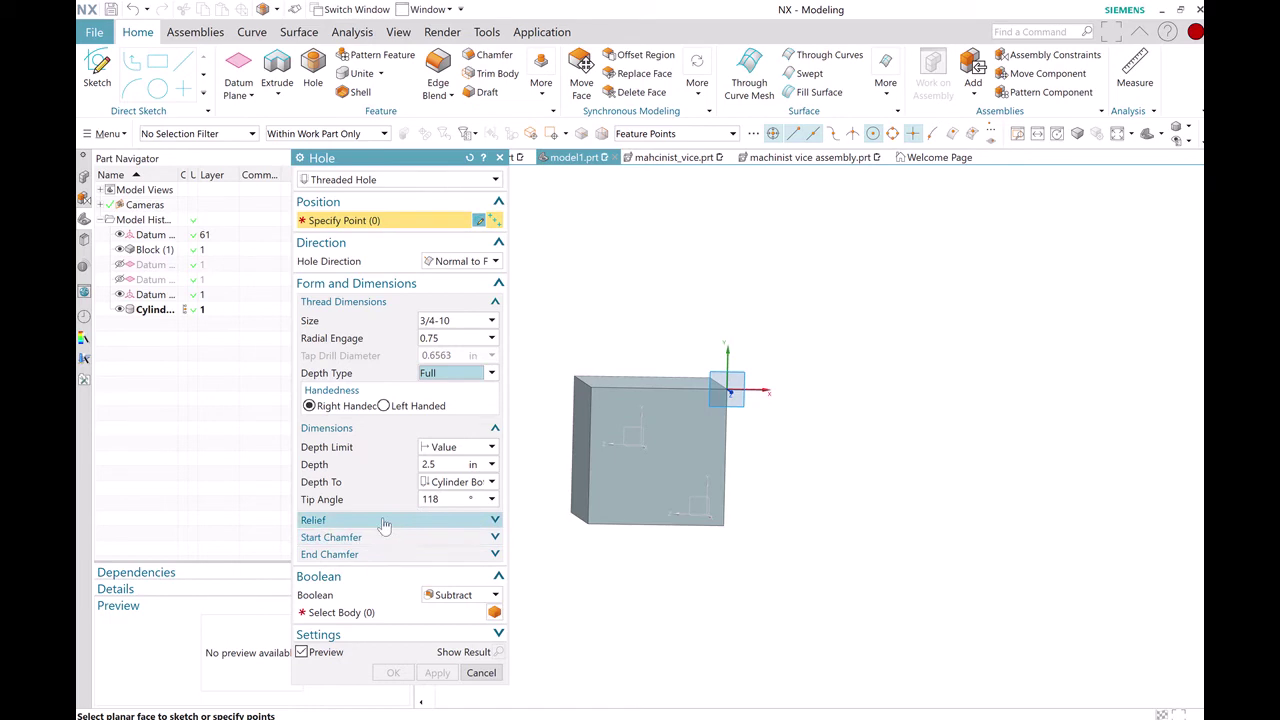
- Keep the depth limit at Value with 2.5 in depth and place the hole on the block's front face
left_click(457, 447)
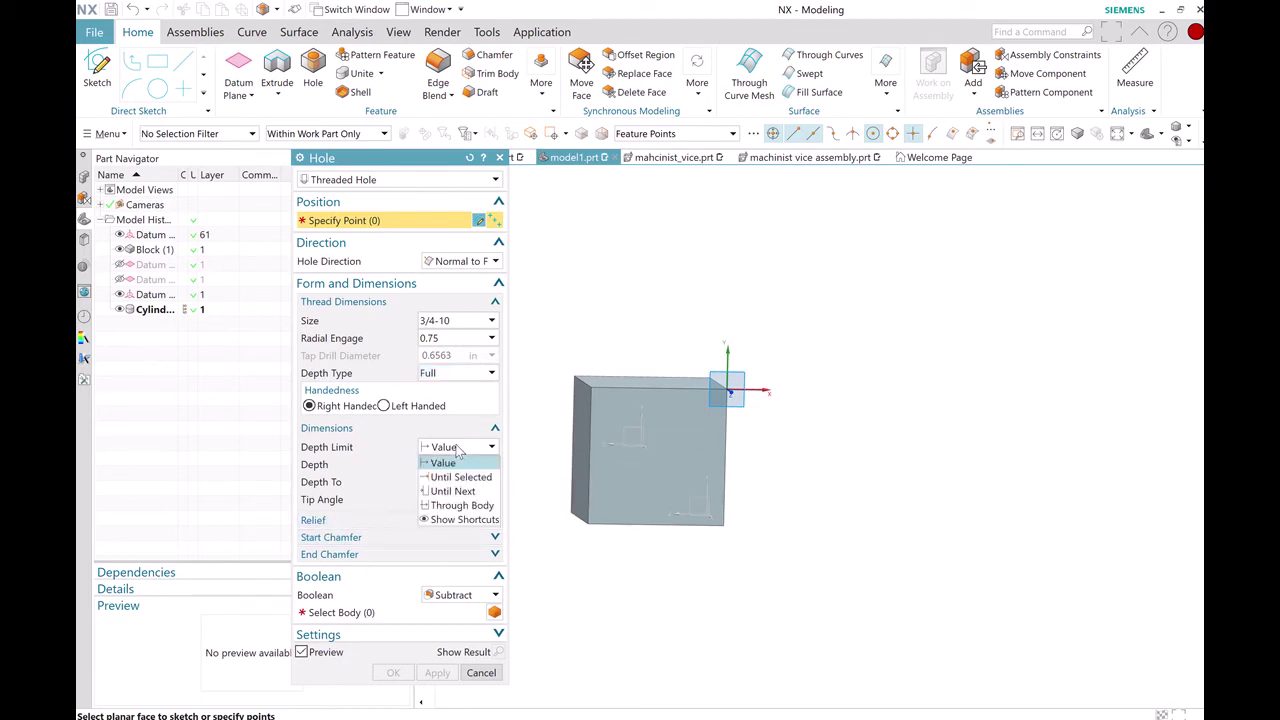
left_click(457, 491)
left_click(457, 447)
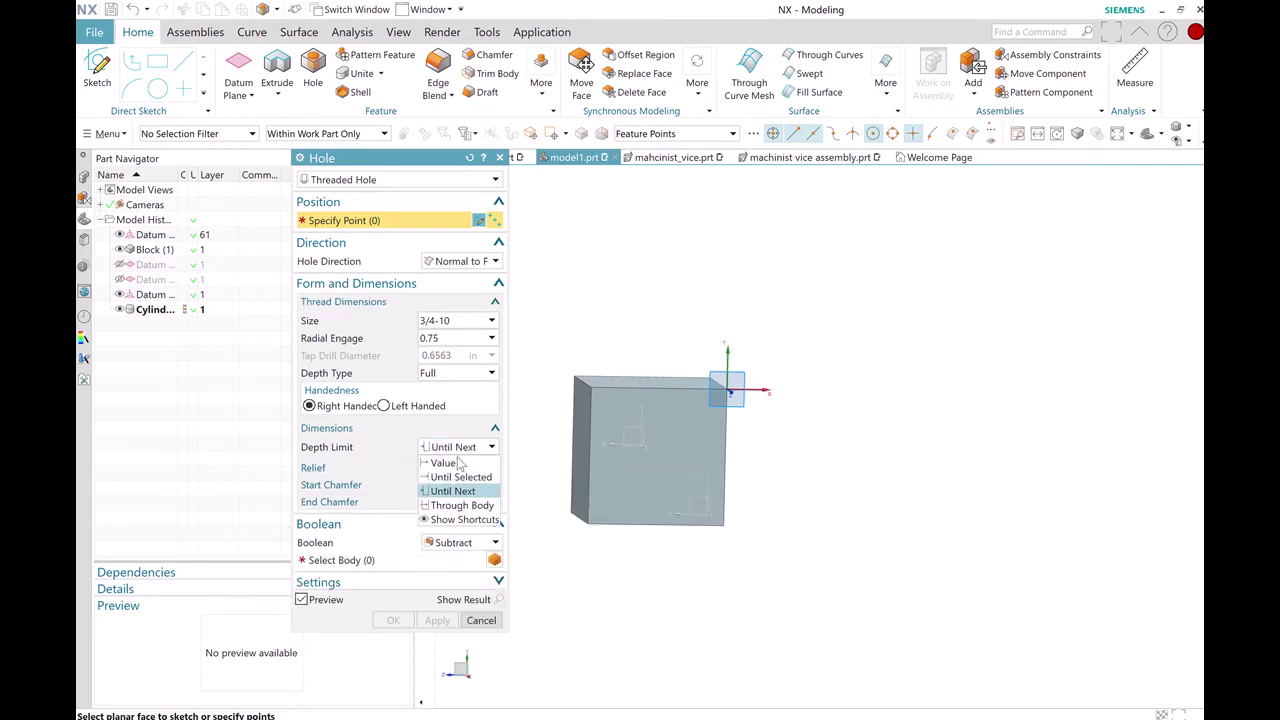
left_click(455, 463)
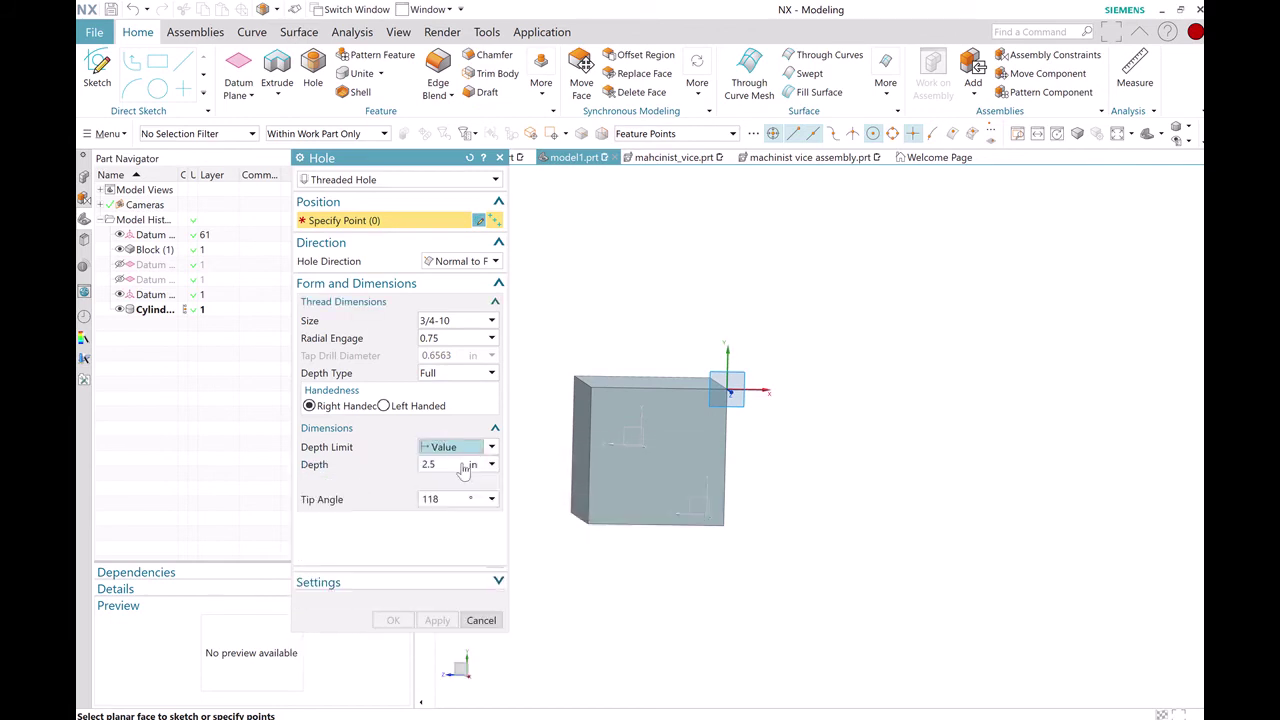
left_click(460, 464)
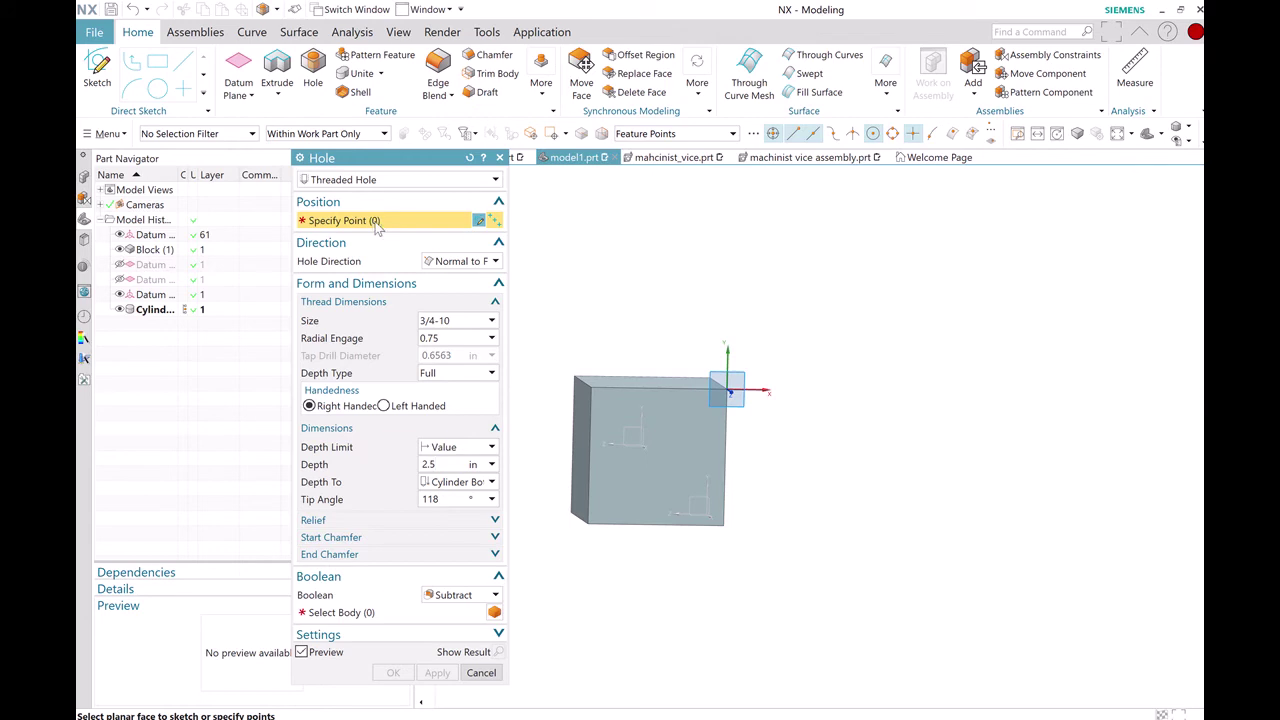
left_click(666, 440)
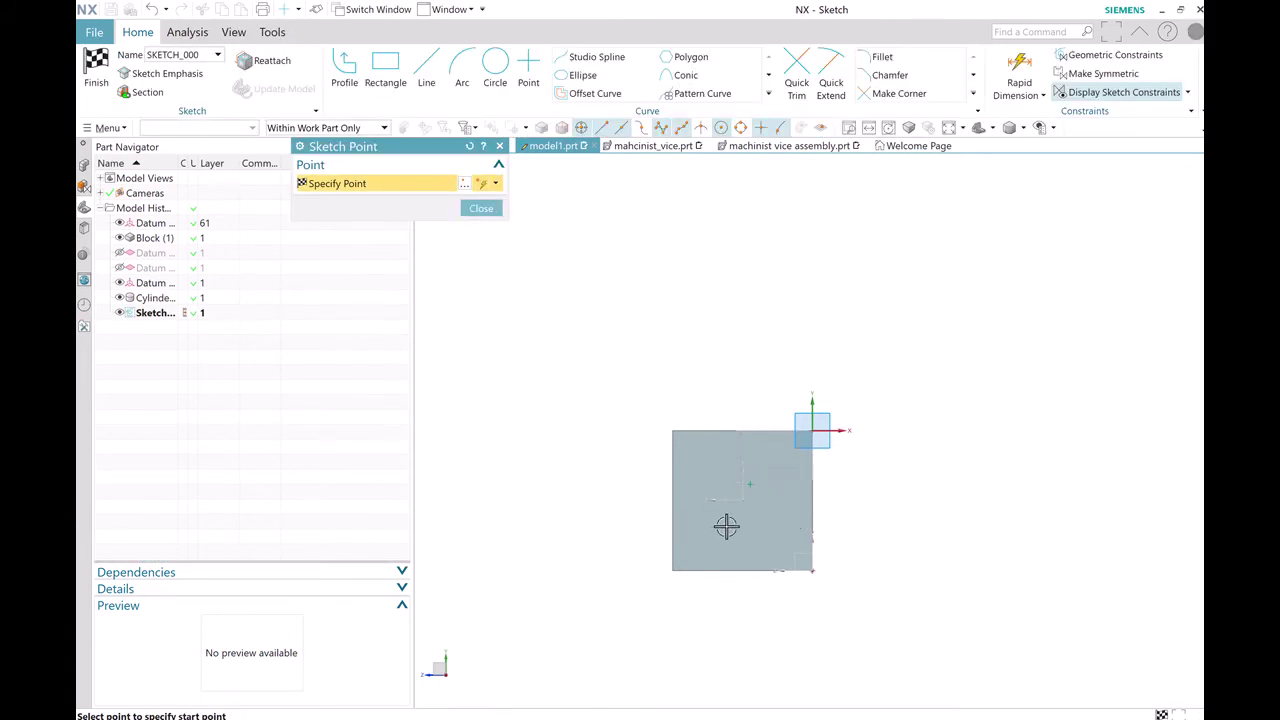
- Place the hole's centre point on the block's front face
scroll(769, 508, "up", 2)
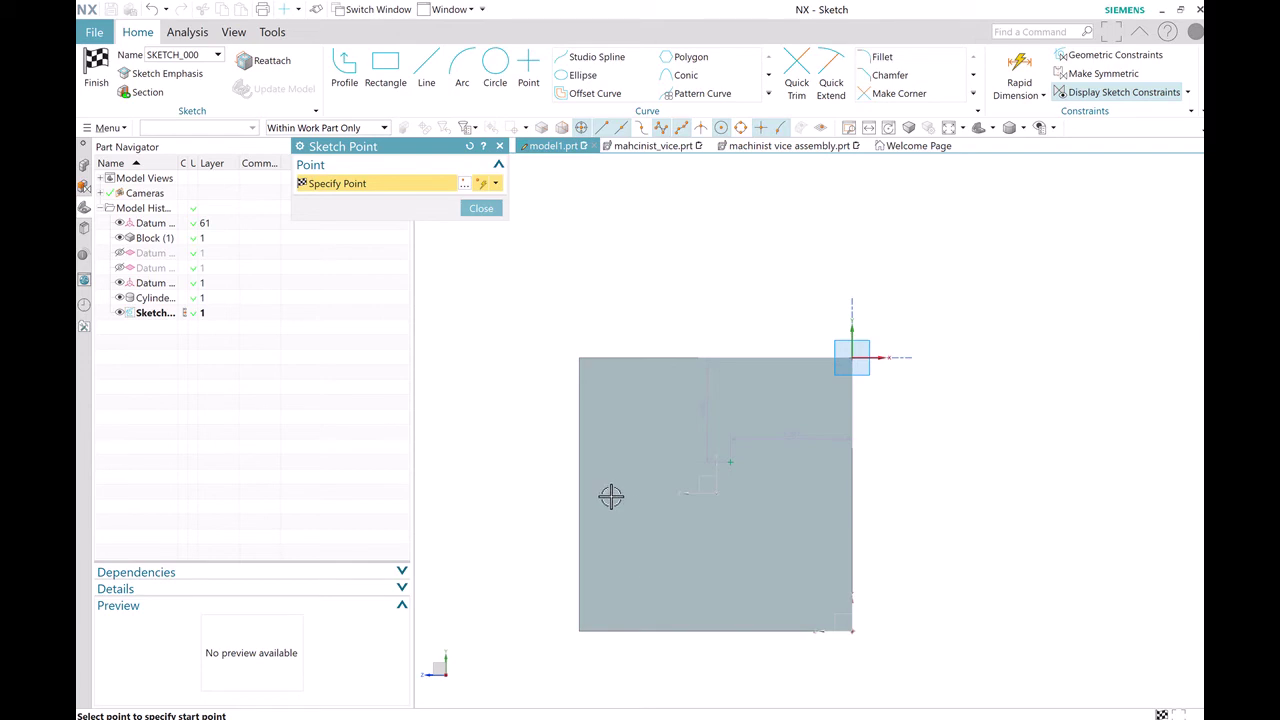
left_click(659, 534)
left_click(472, 210)
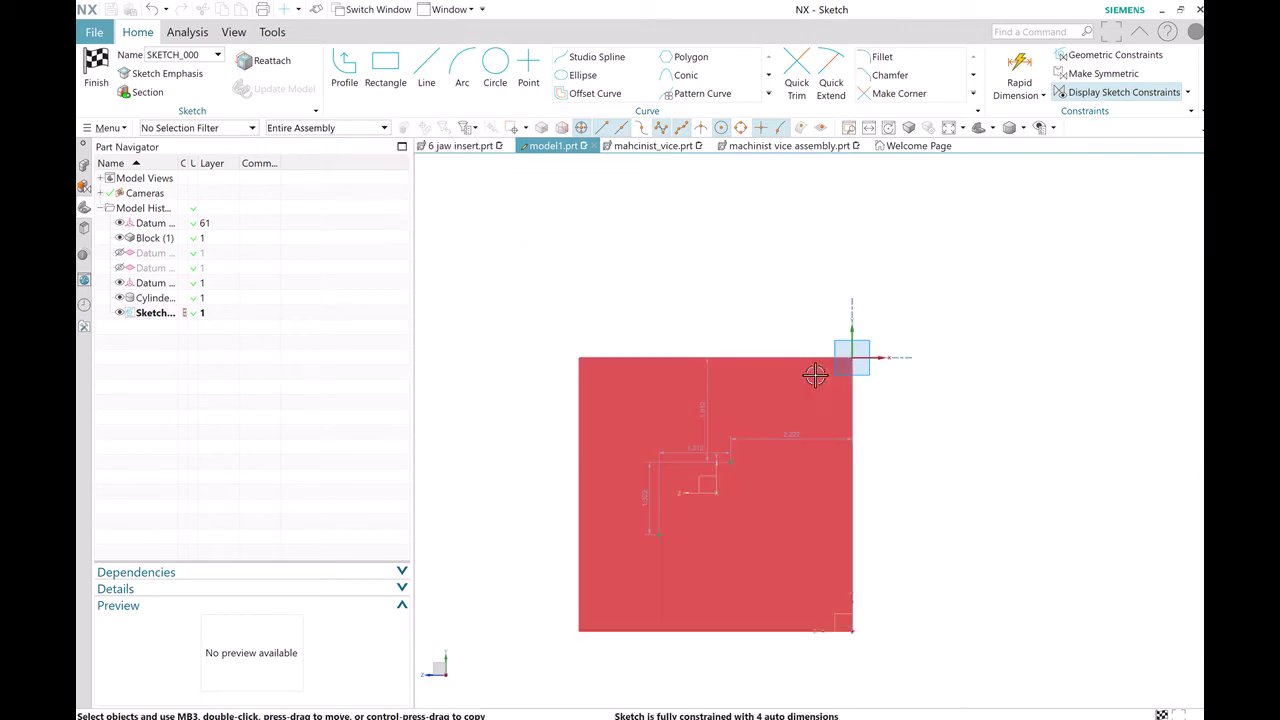
right_click(660, 531)
left_click(656, 535)
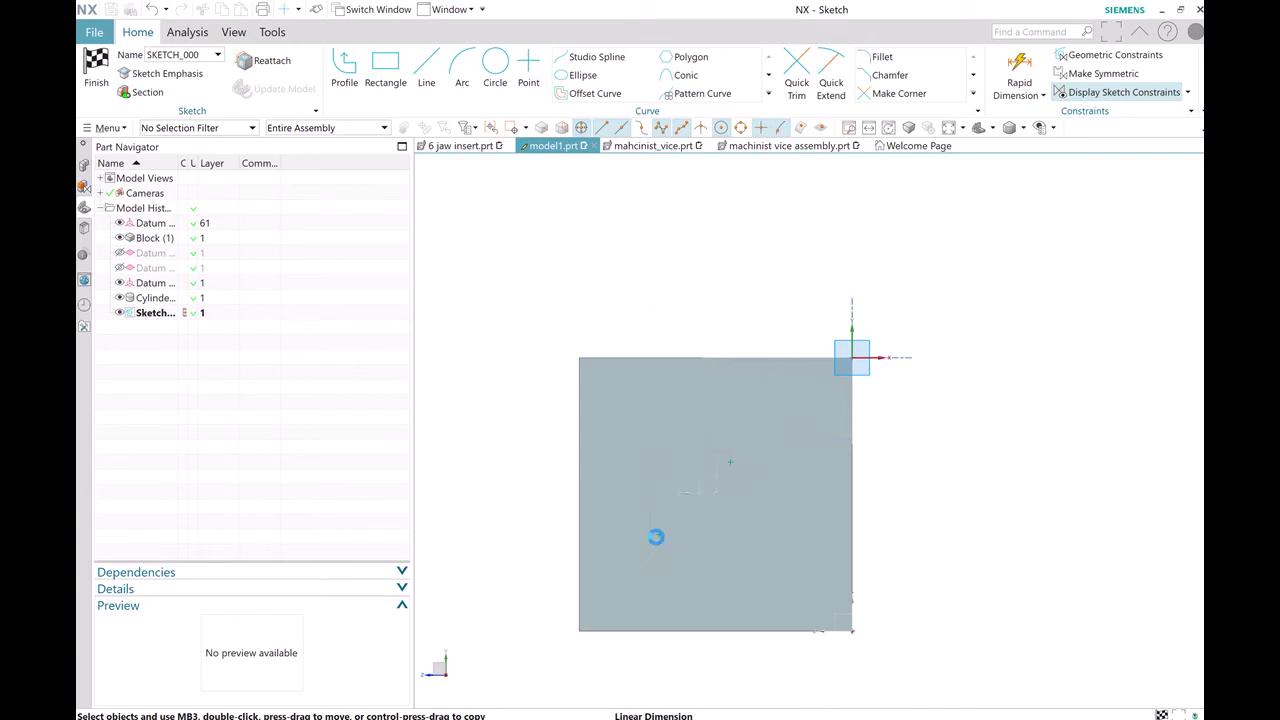
right_click(657, 529)
left_click(561, 547)
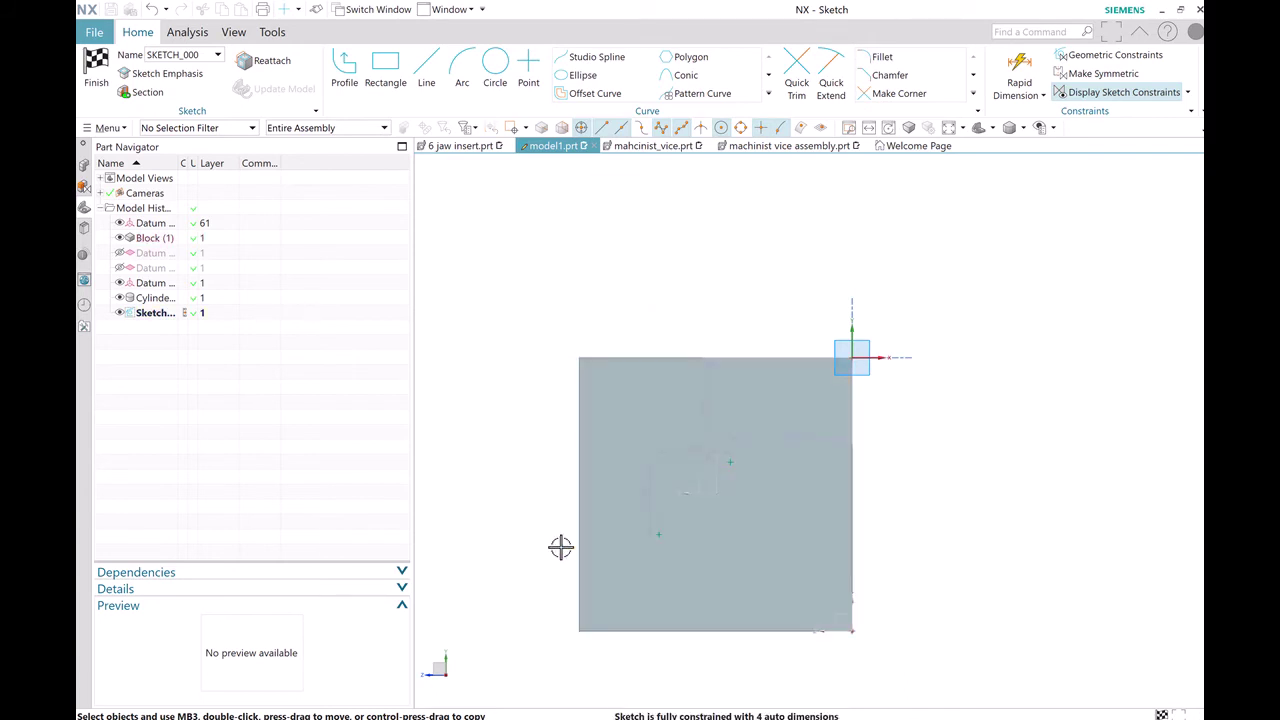
- Set dimensions p107 and p108 to 2.5 in and finish the sketch
double_click(708, 408)
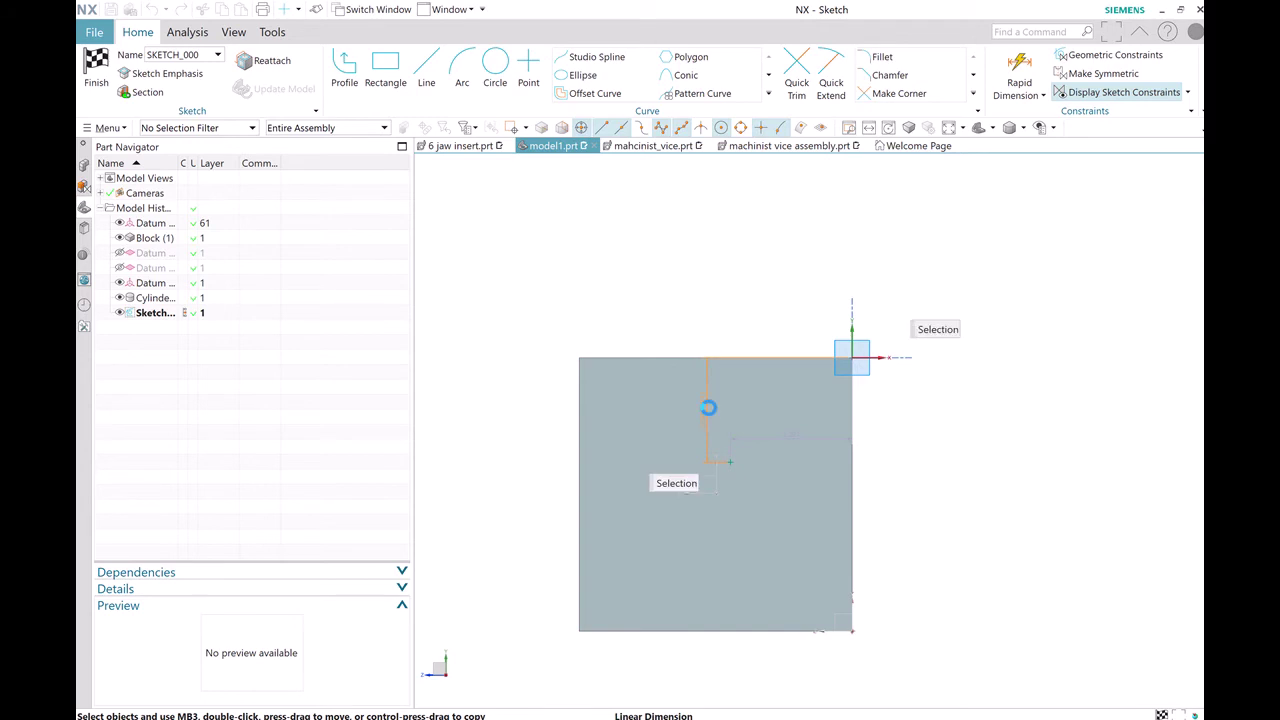
type("2")
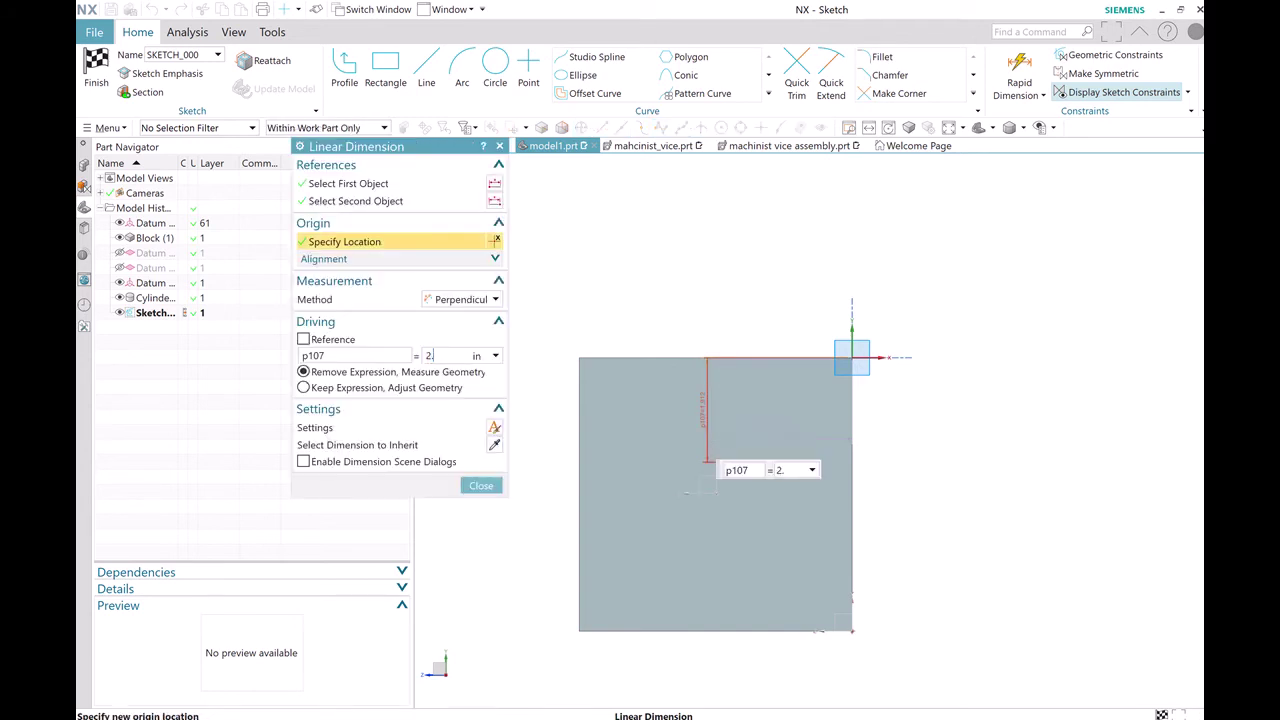
type(".5")
key("Return")
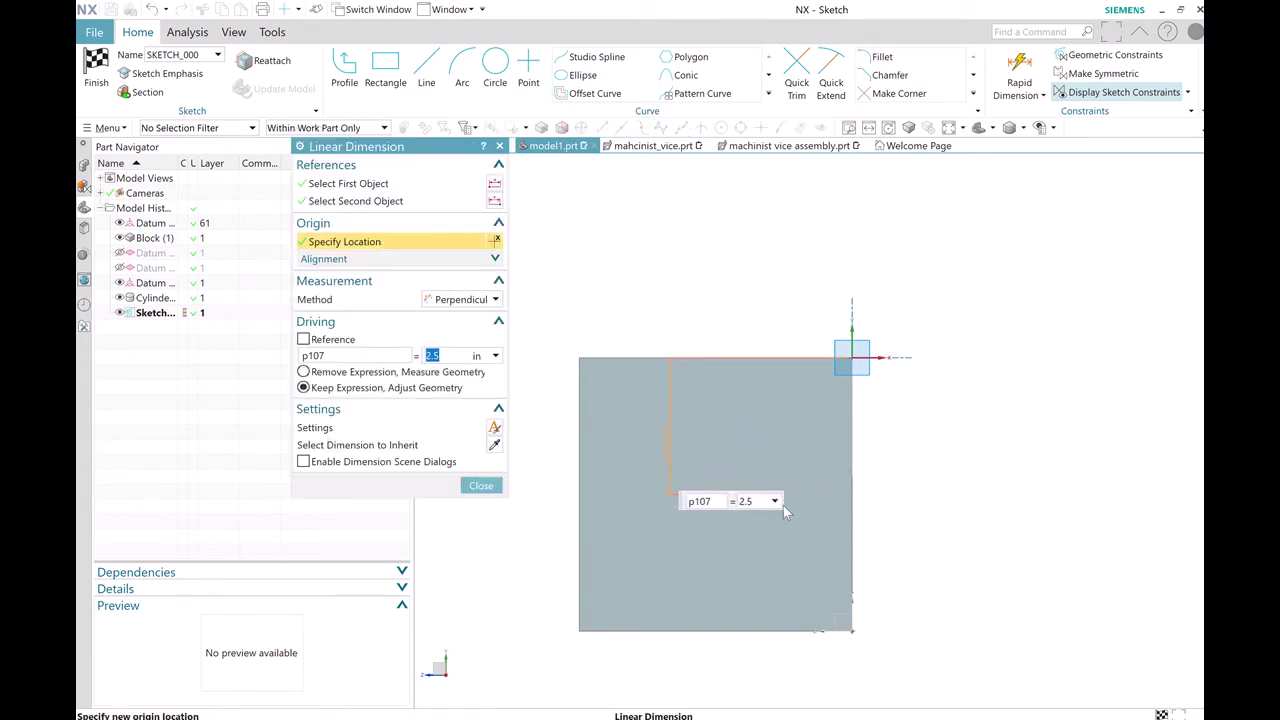
left_click(804, 472)
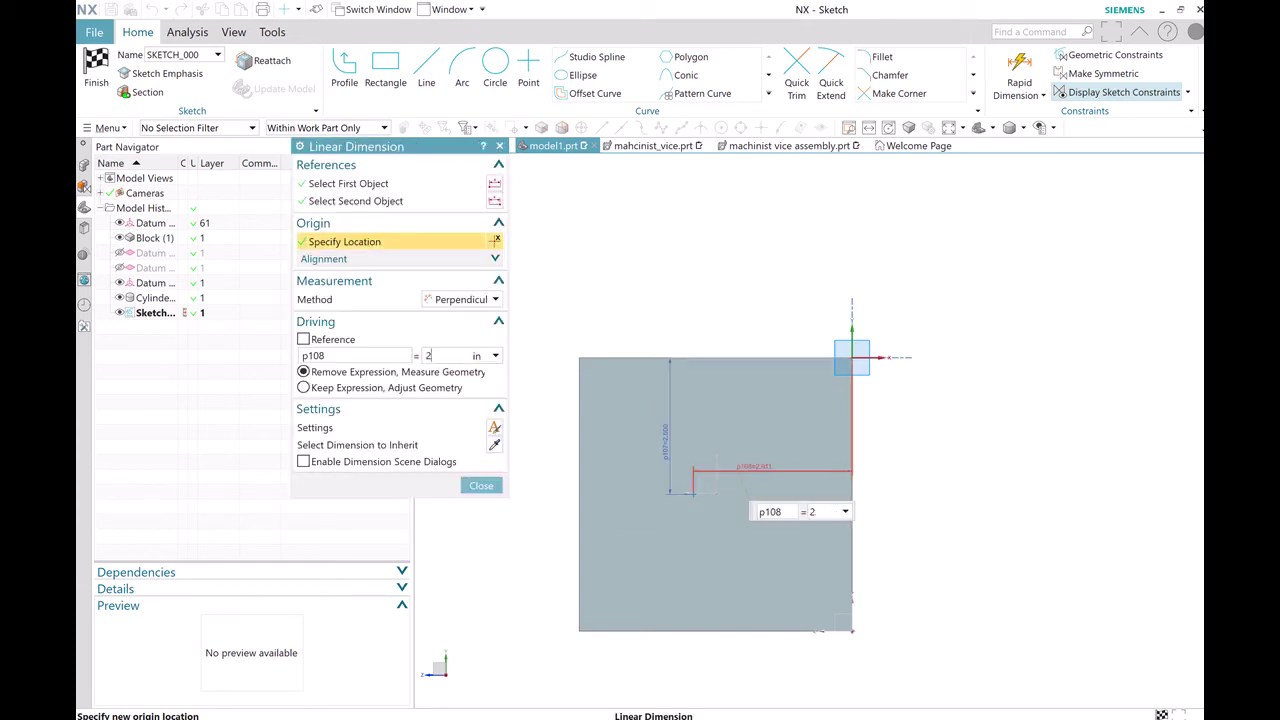
key("Return")
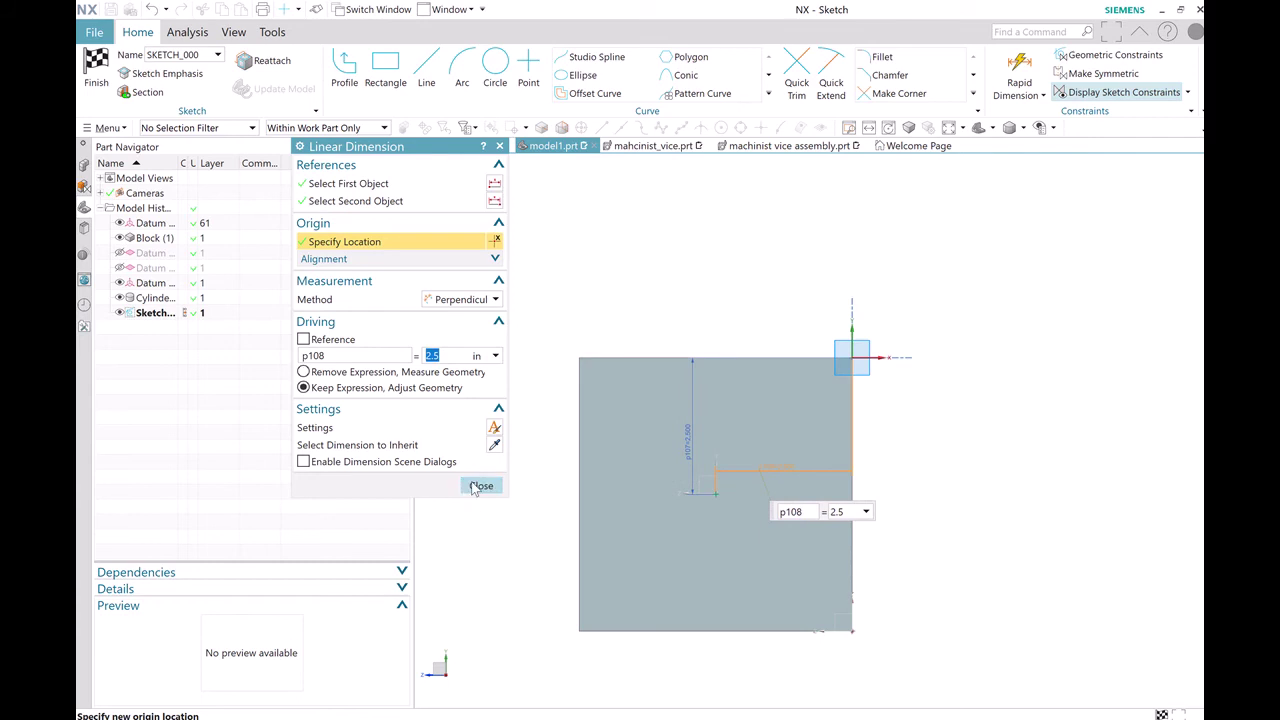
left_click(481, 485)
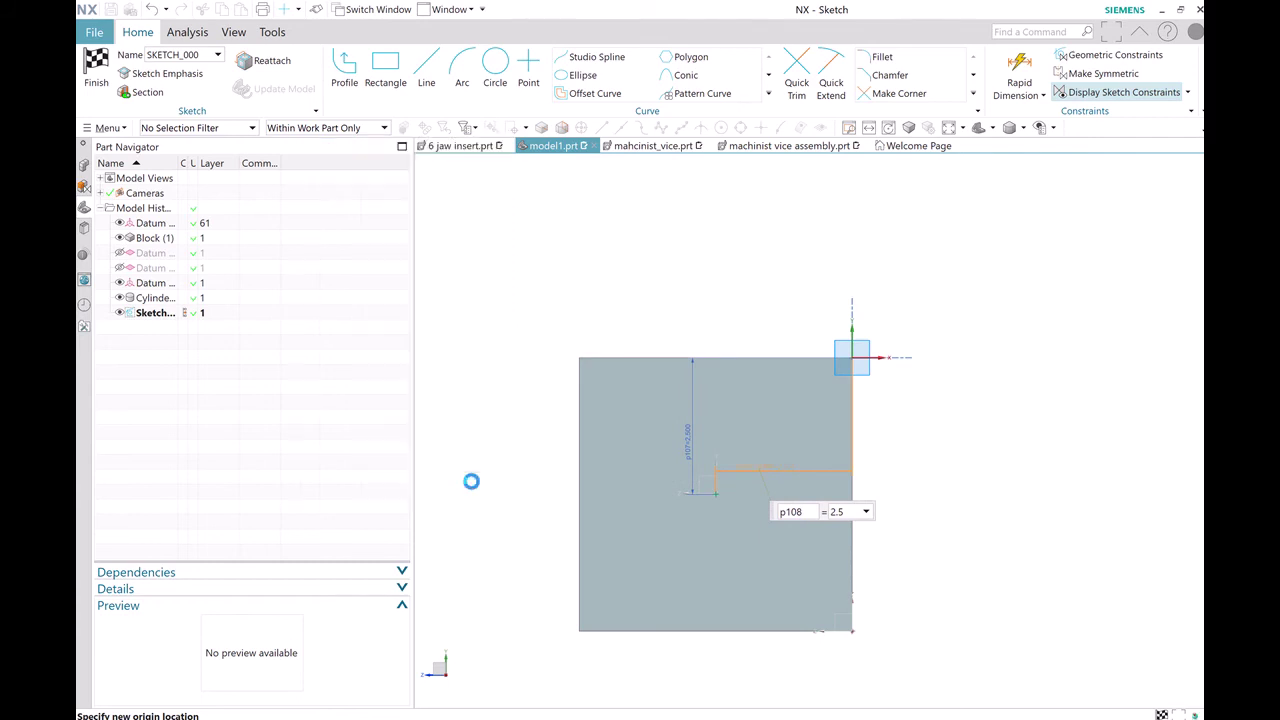
left_click(98, 62)
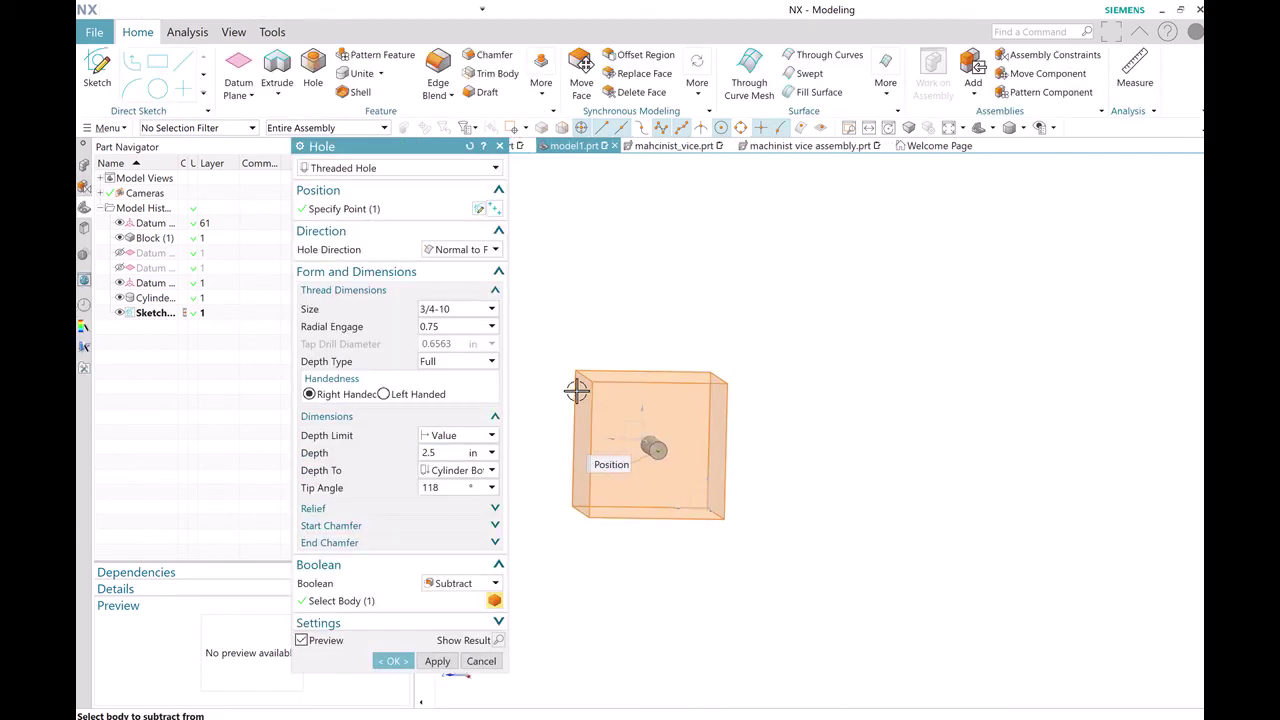
- Check the hole preview from several angles and confirm the 3/4-10 threaded hole, 2.5 in deep
middle_click_drag(671, 543, 677, 517)
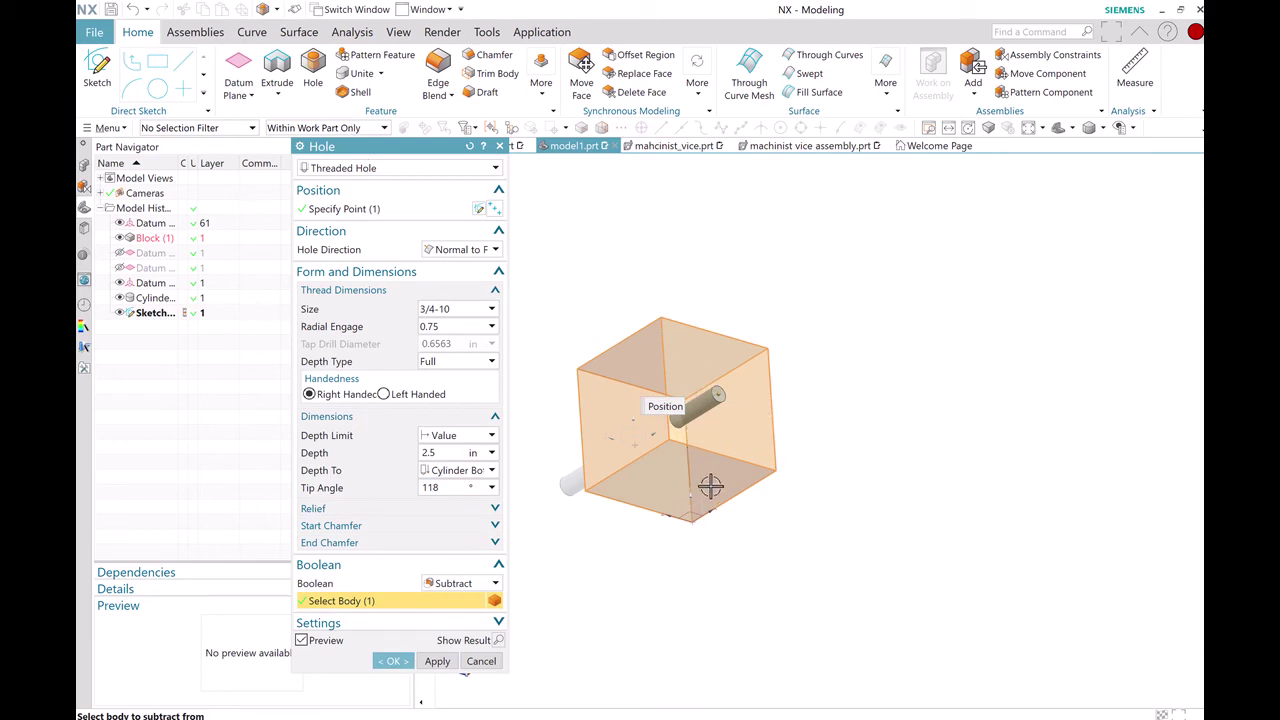
middle_click_drag(683, 551, 718, 404)
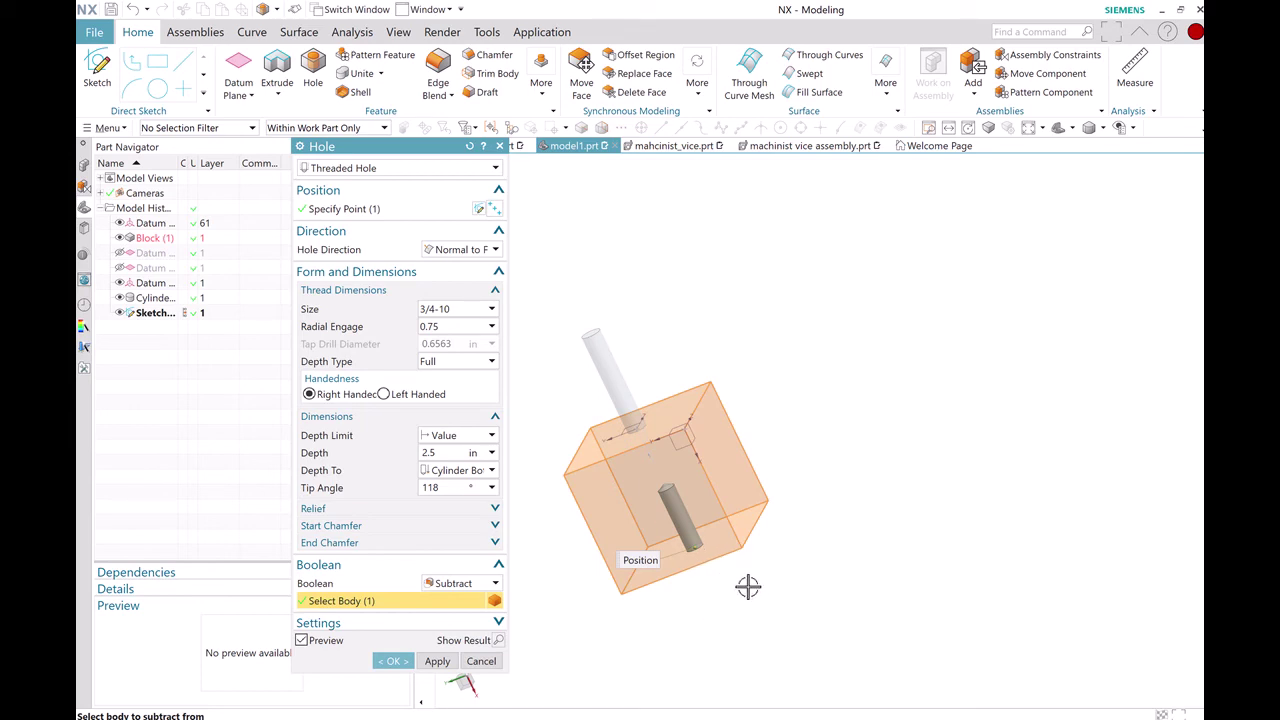
middle_click_drag(749, 586, 677, 509)
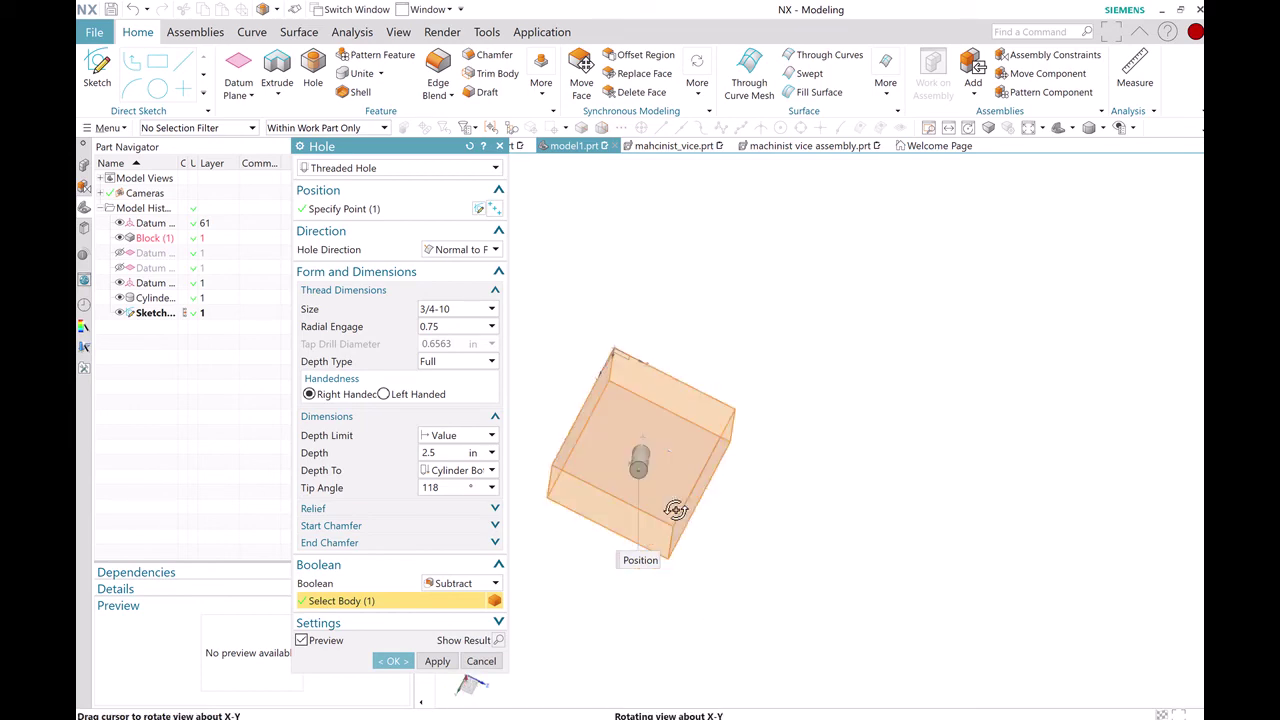
left_click(399, 660)
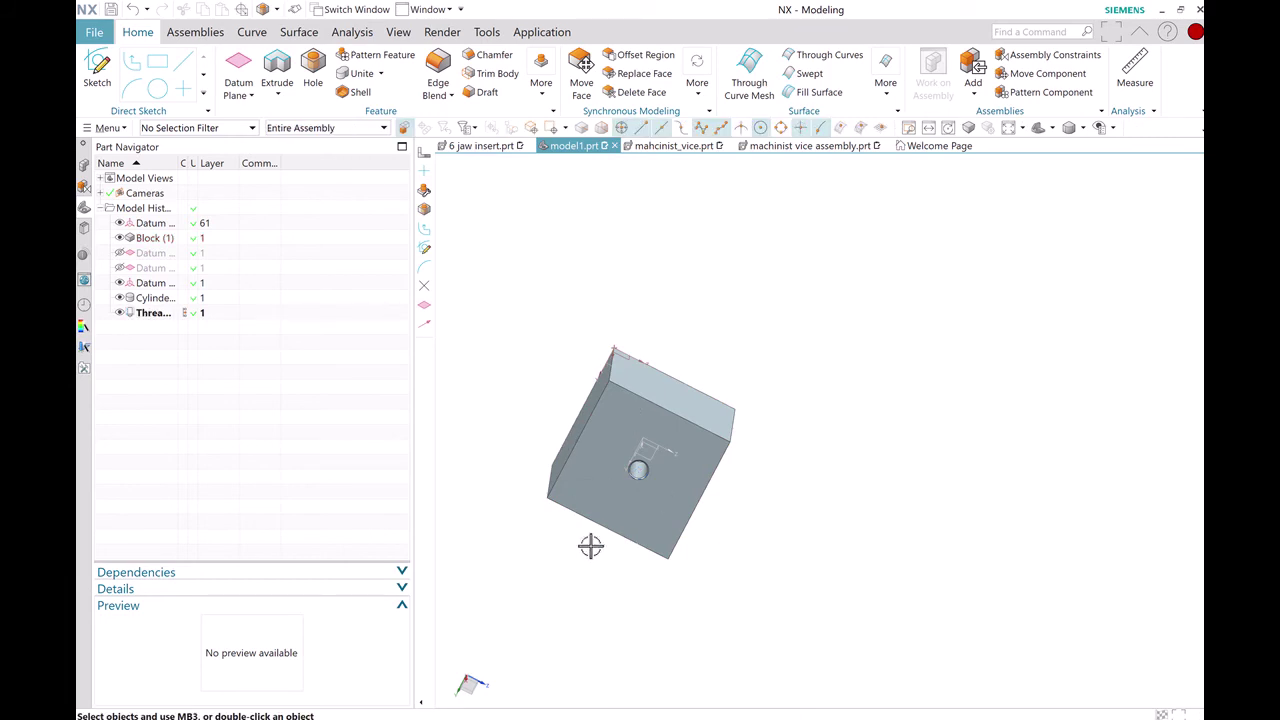
middle_click_drag(590, 545, 640, 495)
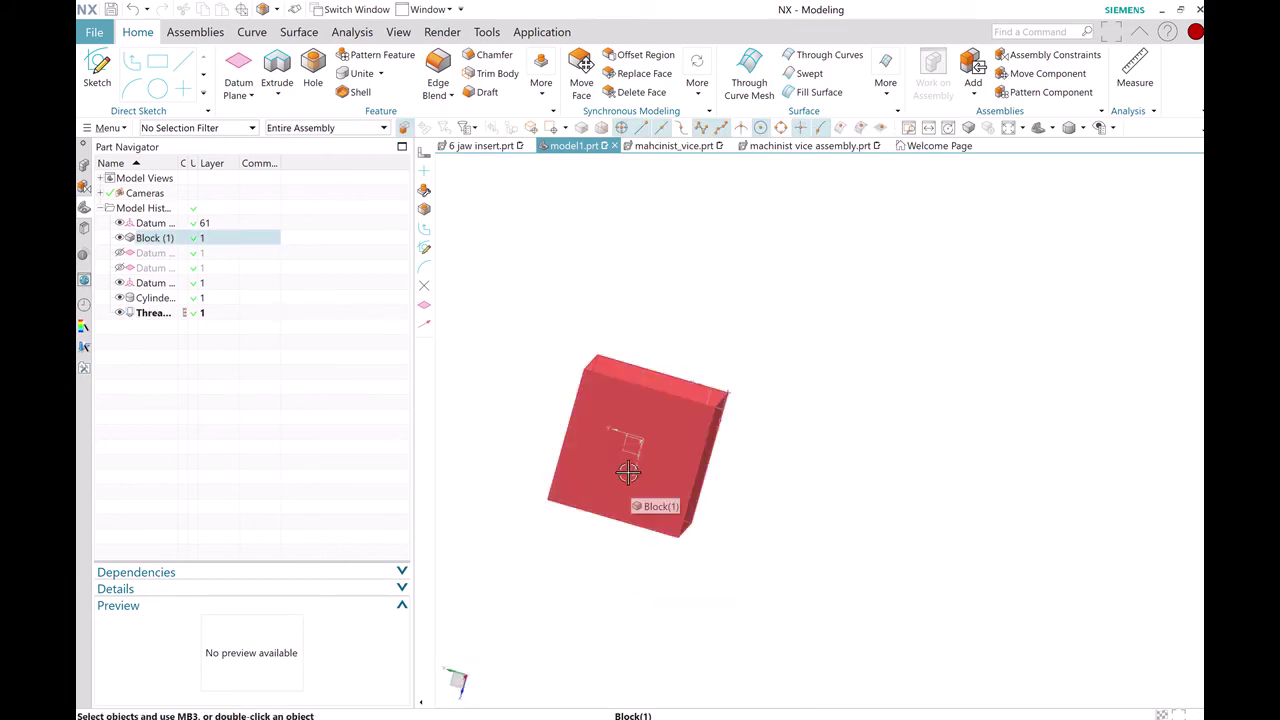
middle_click_drag(529, 509, 578, 619)
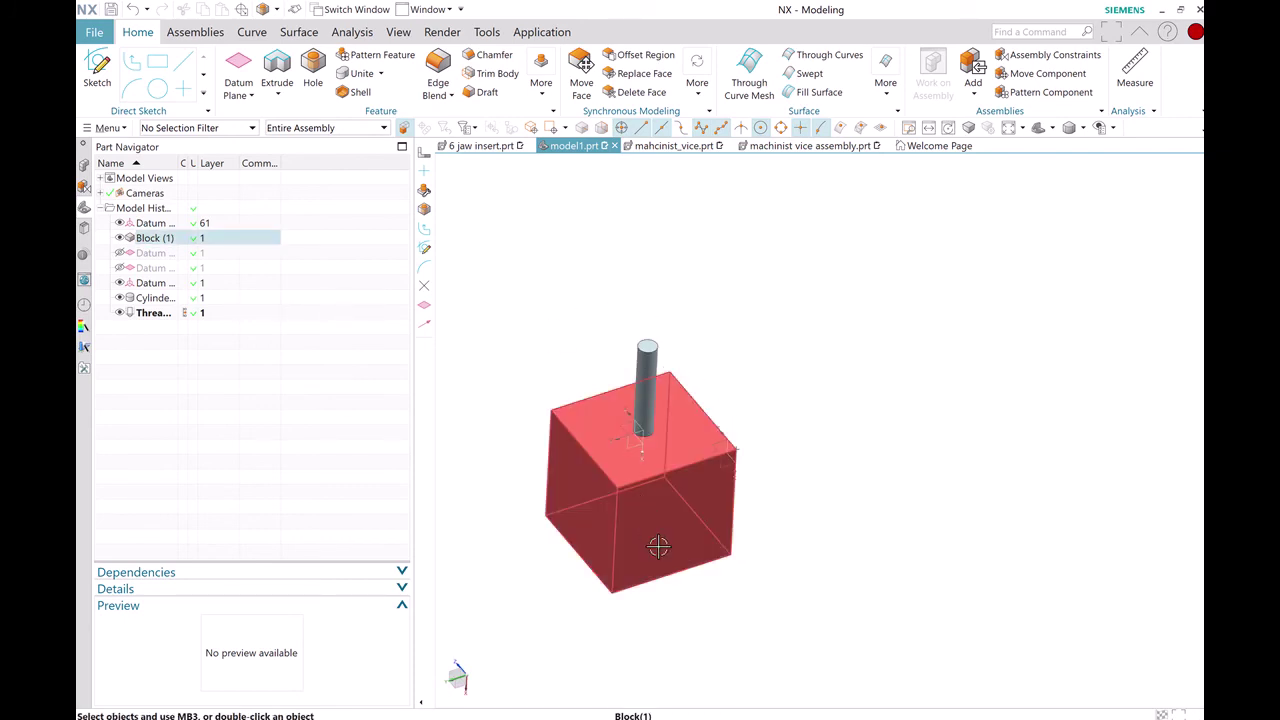
middle_click_drag(674, 614, 734, 460)
middle_click_drag(802, 482, 778, 521)
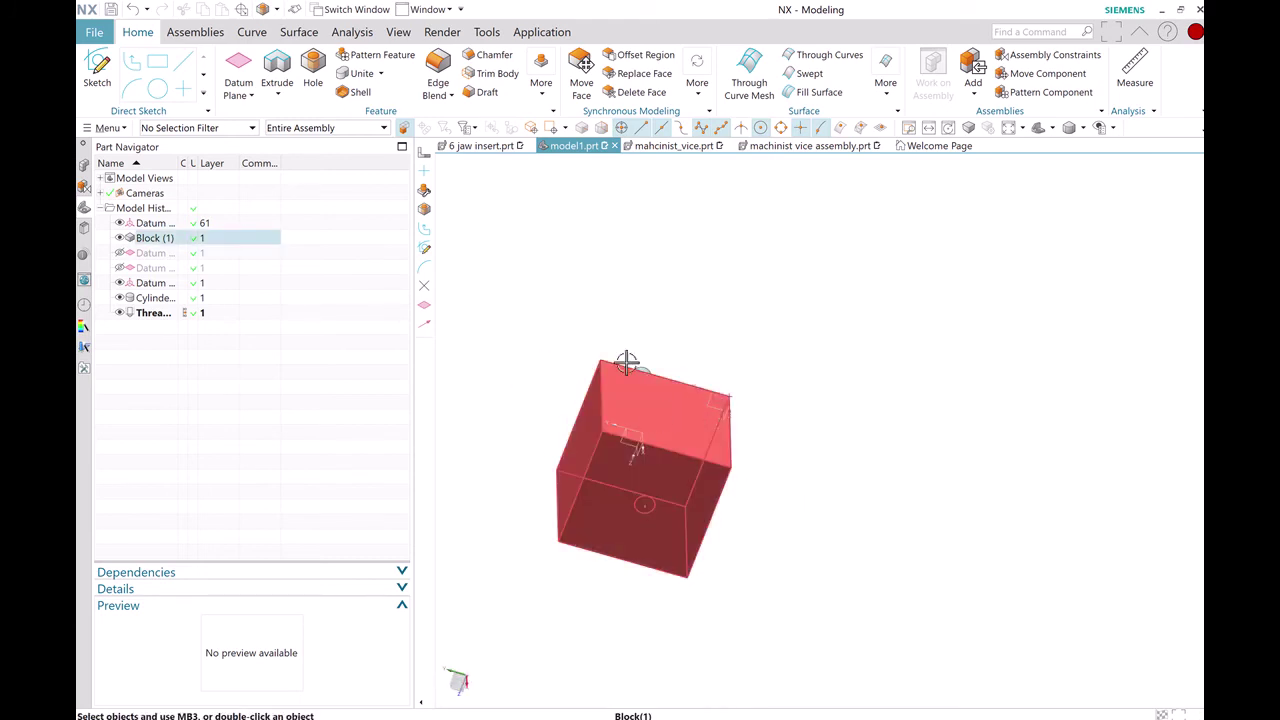
middle_click_drag(663, 260, 638, 331)
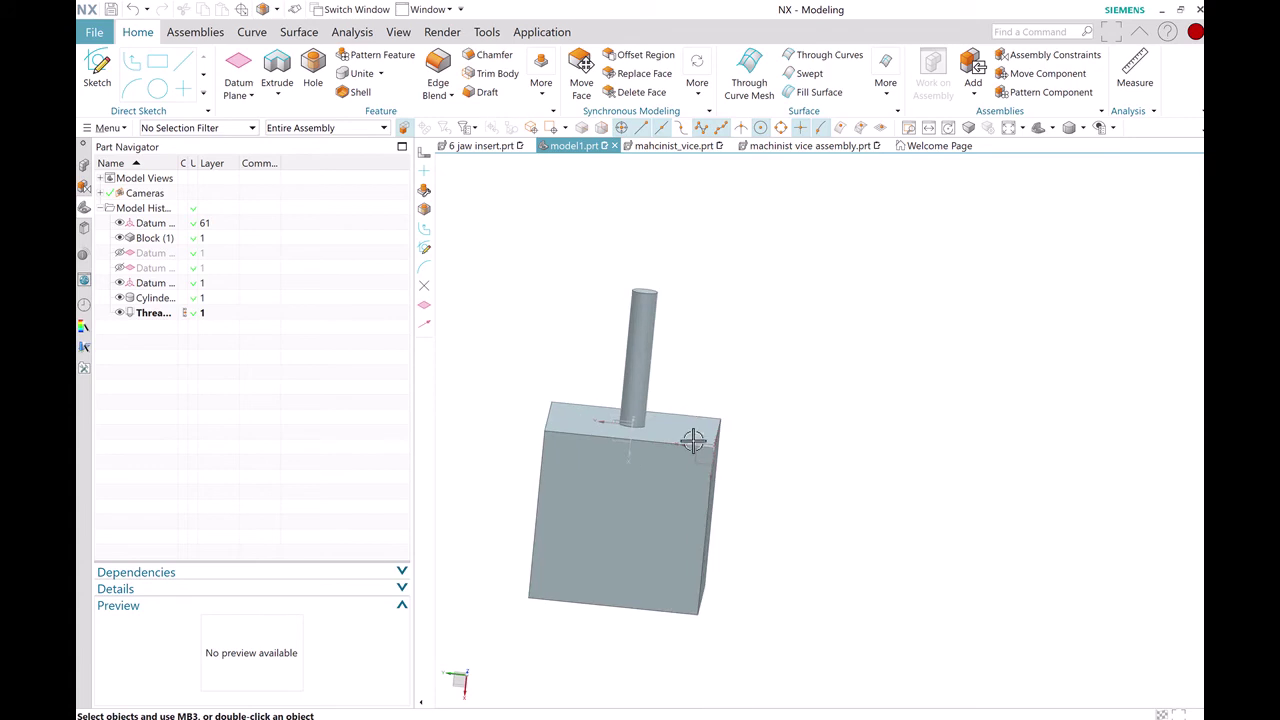
middle_click_drag(763, 491, 834, 494)
scroll(803, 440, "down", 2)
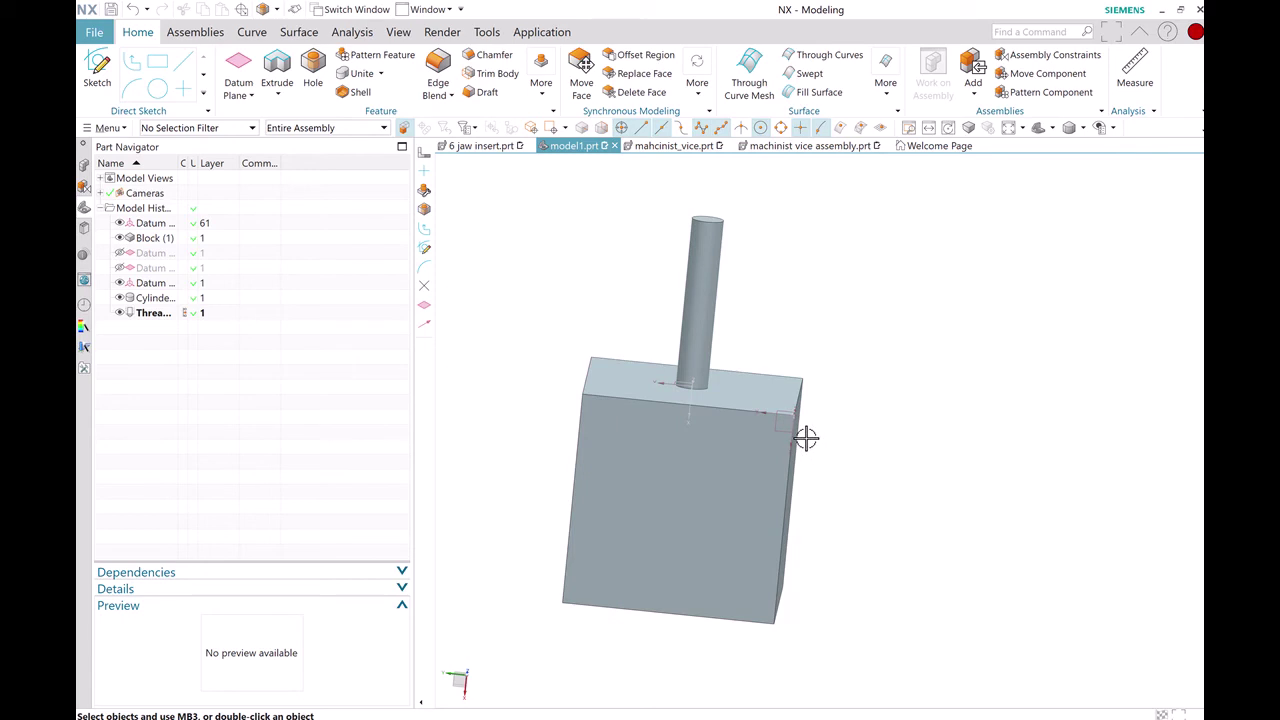
left_click(588, 368)
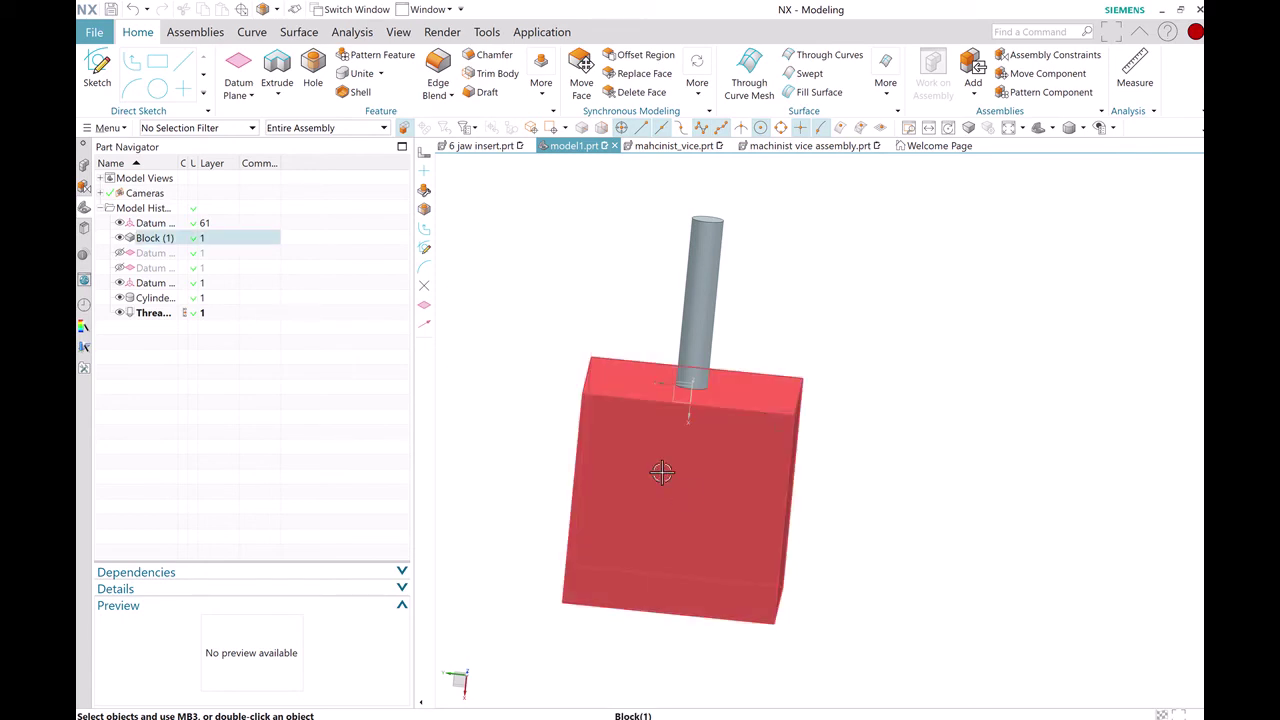
key("Escape")
middle_click_drag(706, 523, 811, 608)
left_click(707, 459)
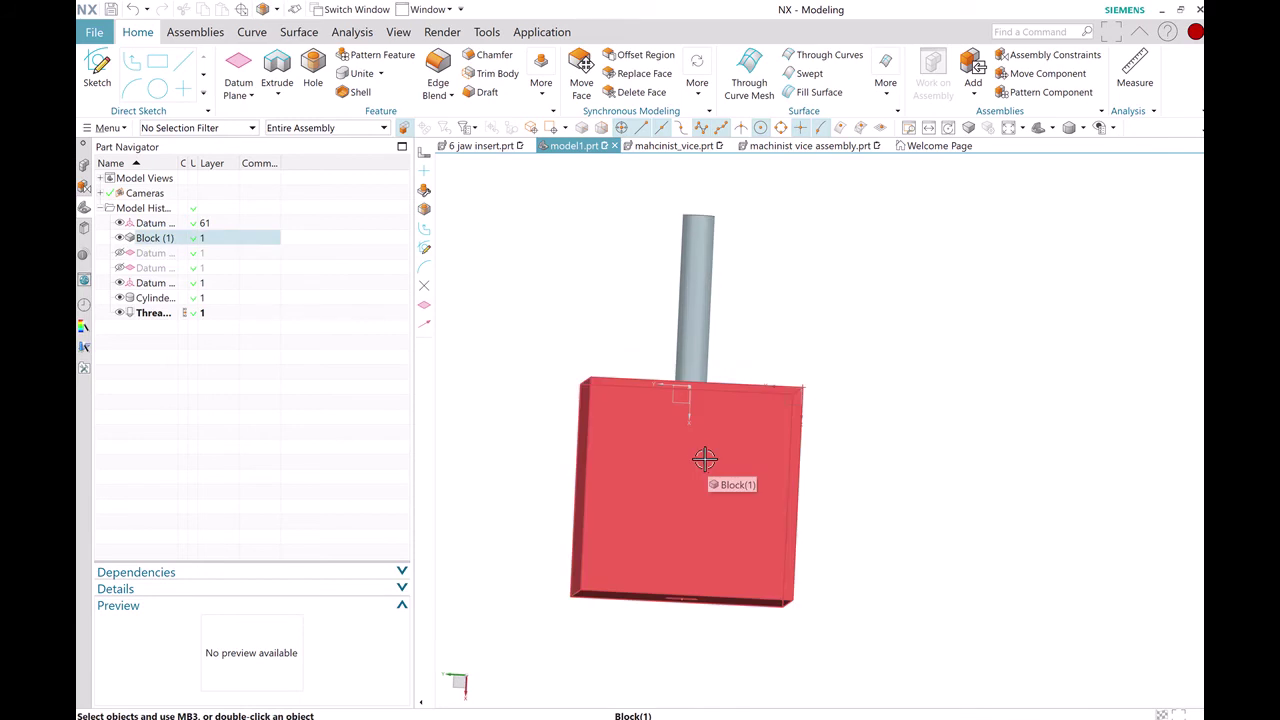
key("Escape")
middle_click_drag(755, 308, 820, 451)
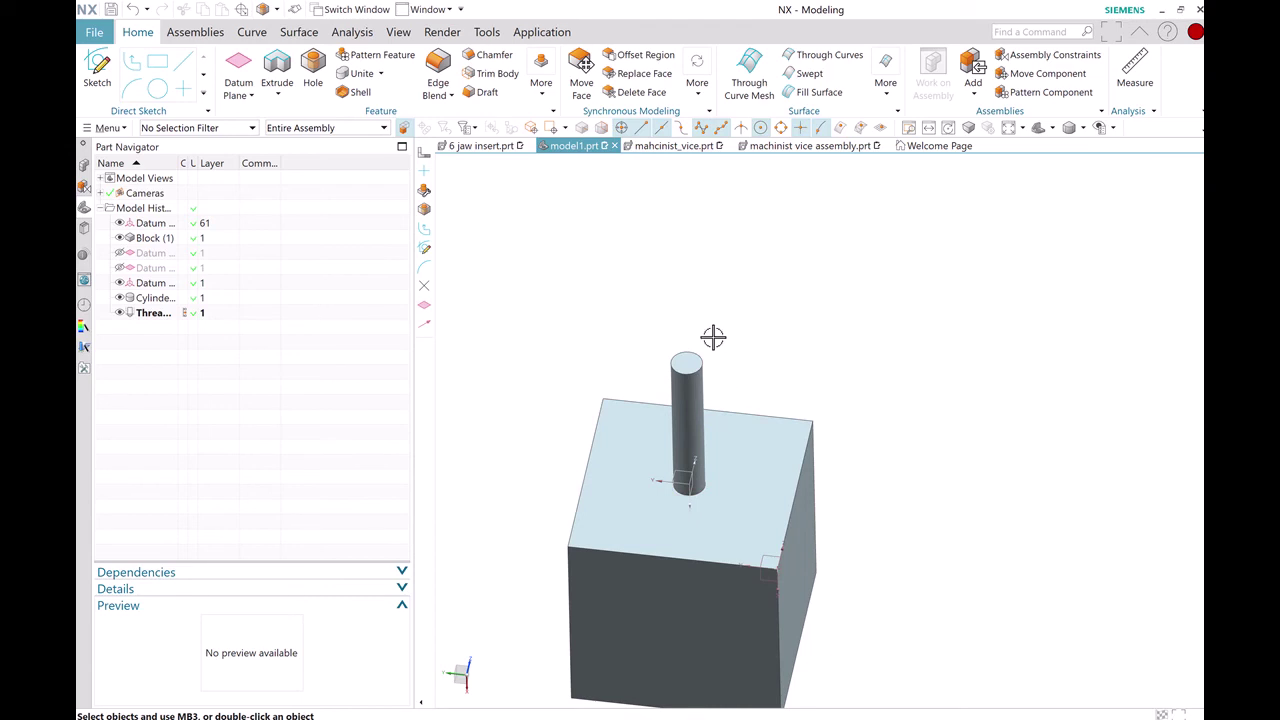
left_click(543, 86)
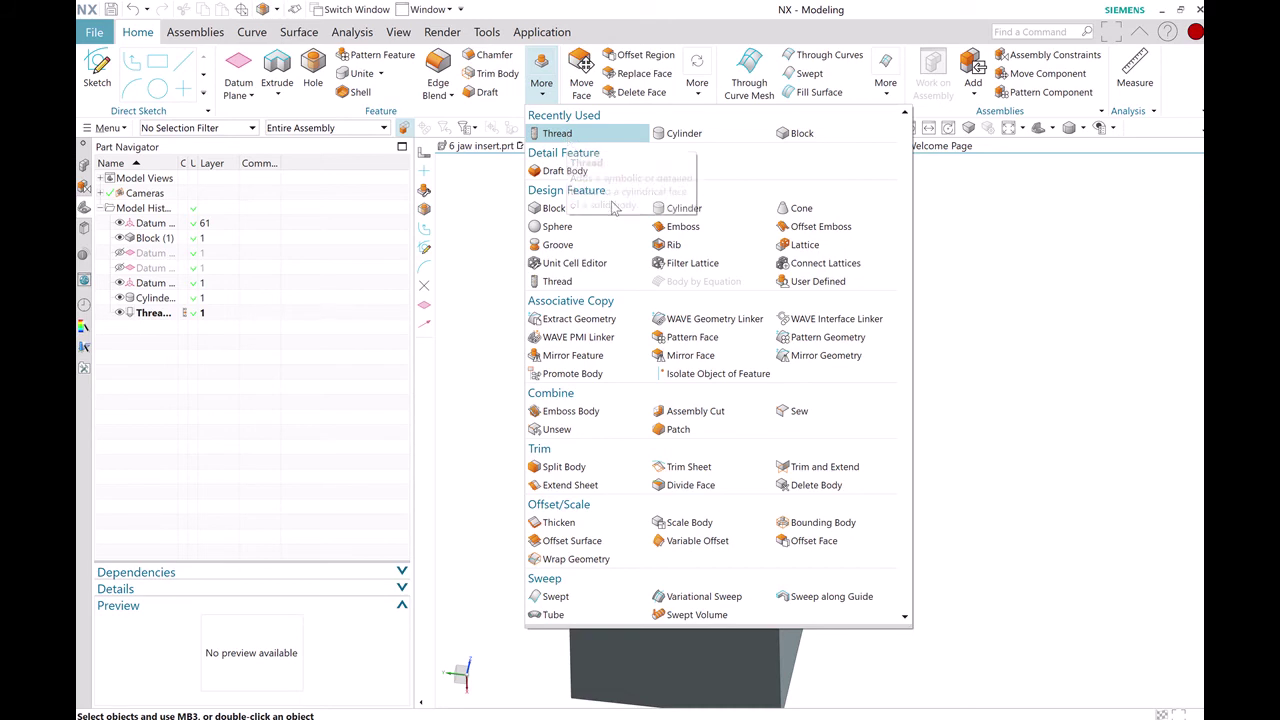
- Start a symbolic Thread from the More feature list and pick the cylinder face, loading a 3/4-20 callout
left_click(543, 88)
left_click(541, 86)
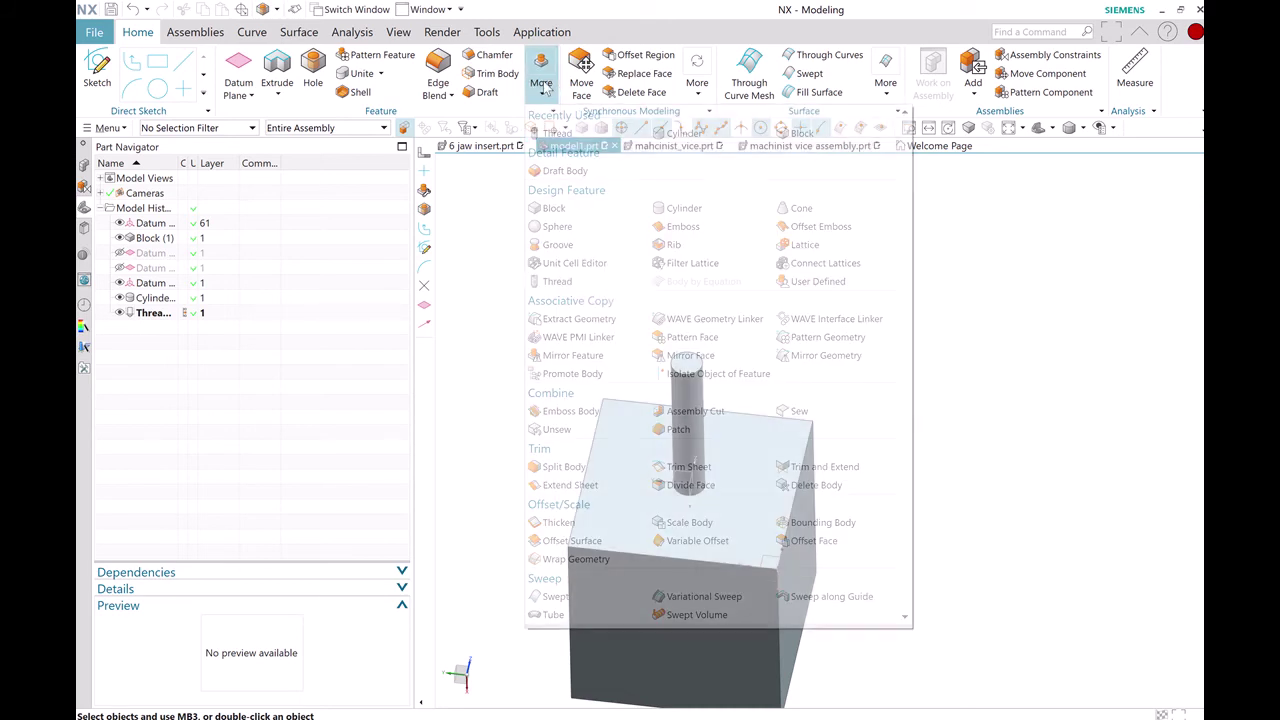
left_click(557, 282)
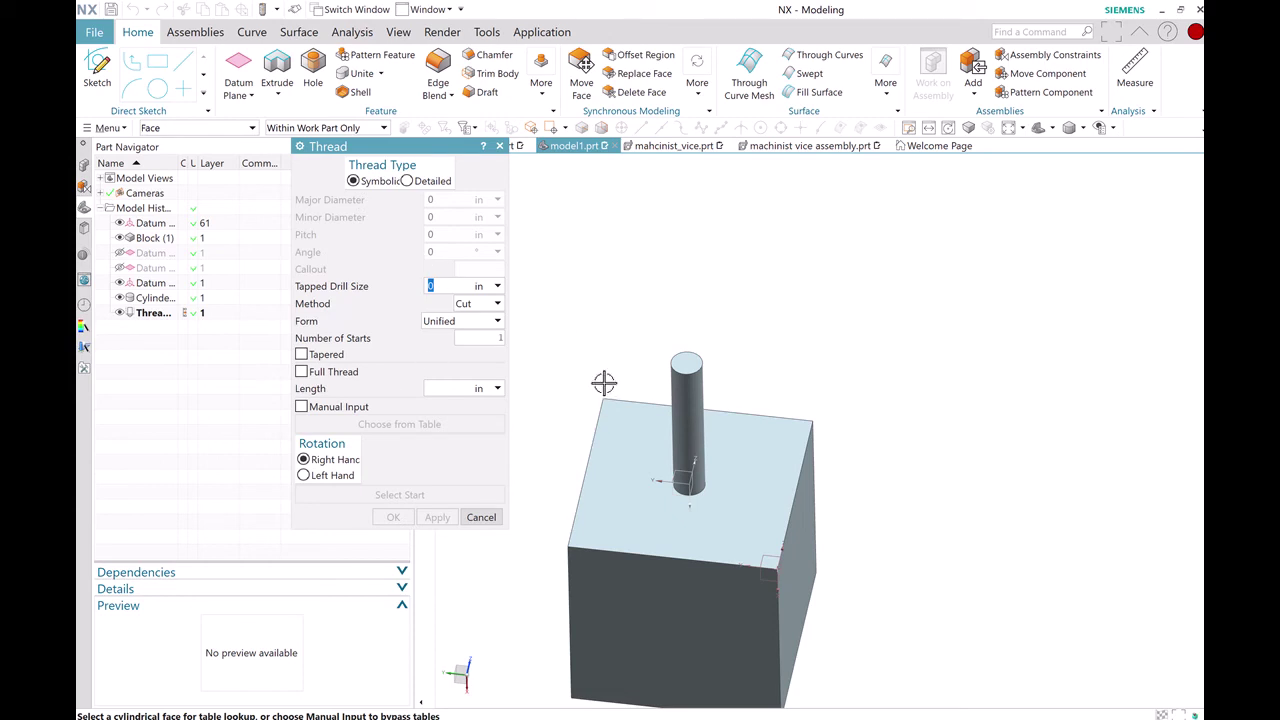
middle_click_drag(604, 384, 646, 382, "shift")
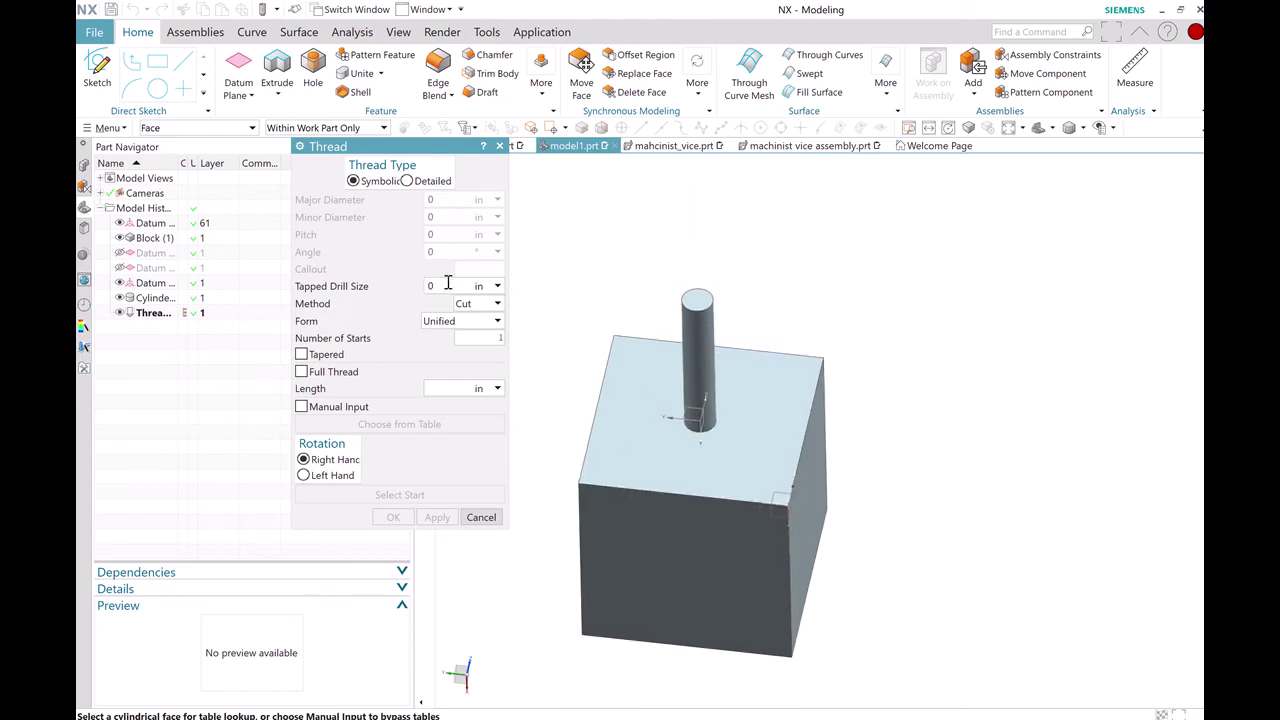
left_click(700, 333)
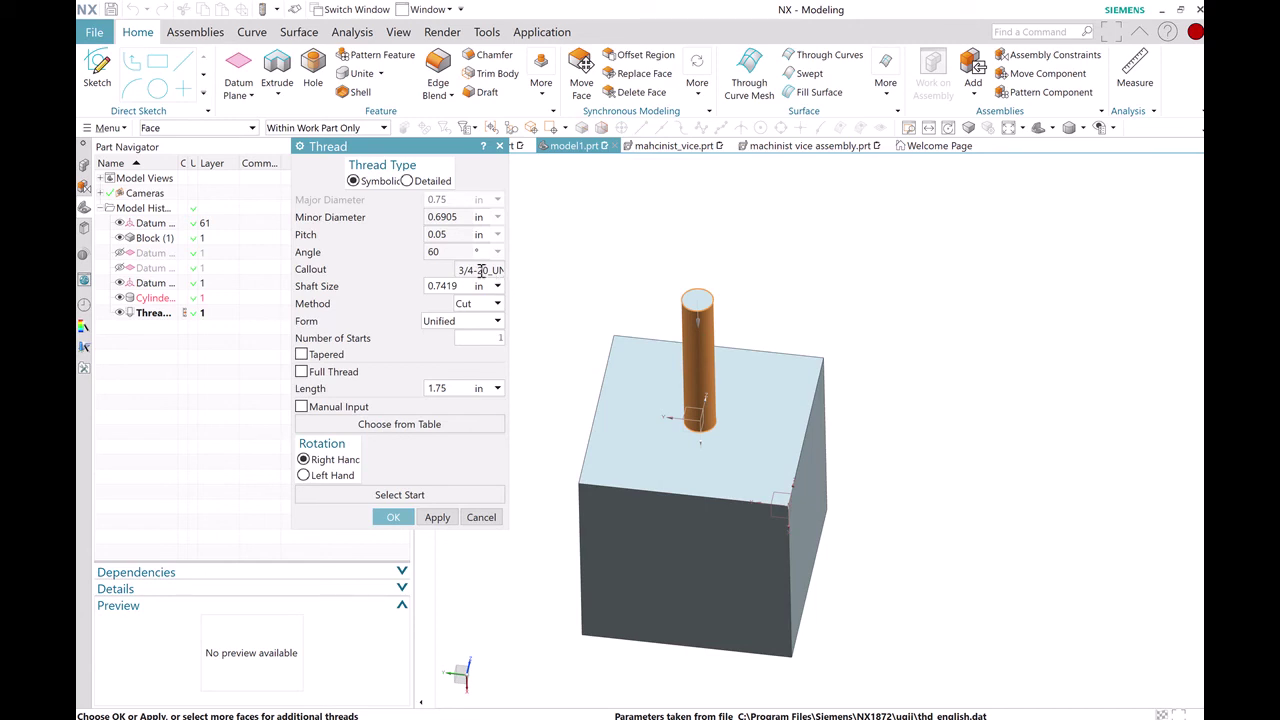
left_click_drag(493, 270, 505, 276)
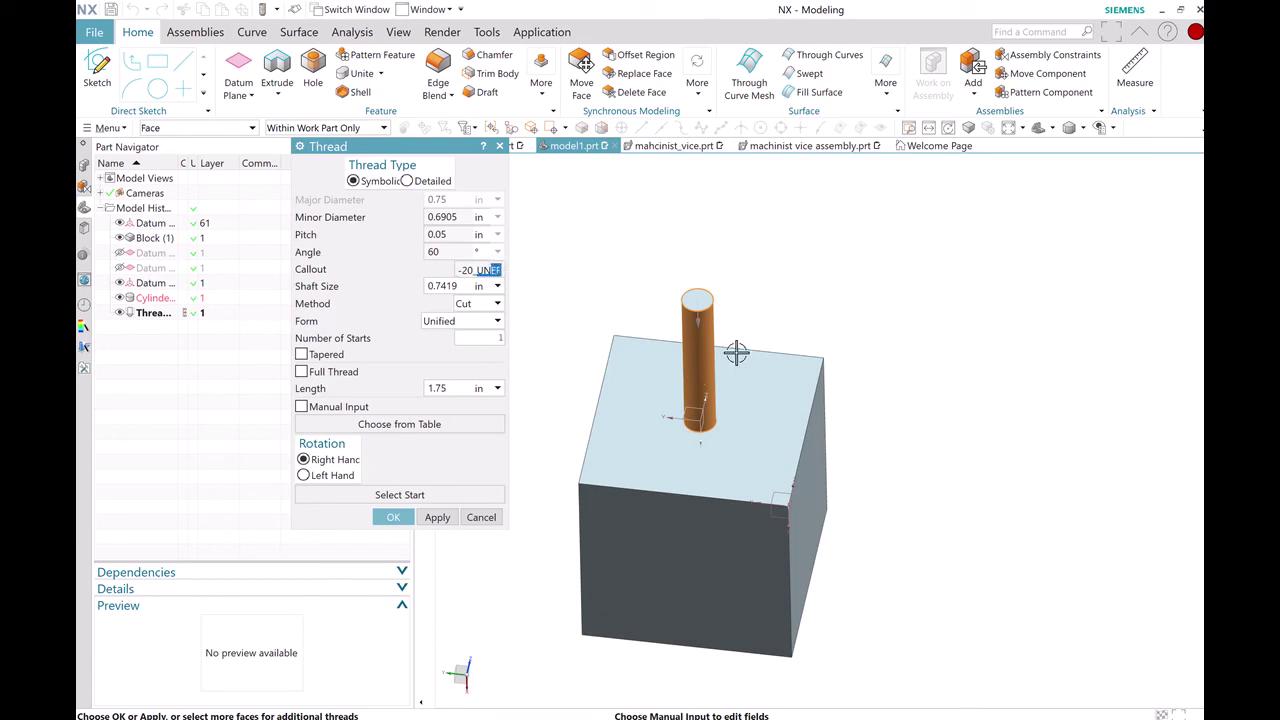
- Accept a size from the thread table, try the Metric form, then return to Unified
left_click(434, 426)
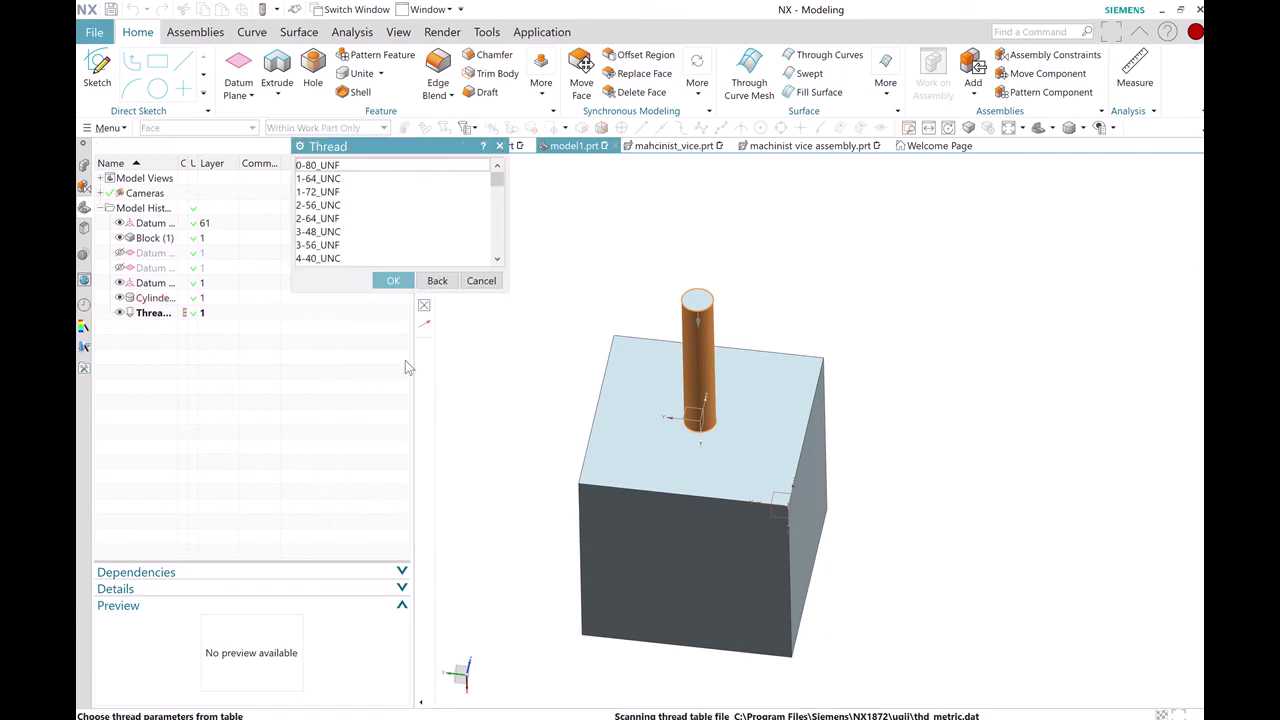
left_click(403, 284)
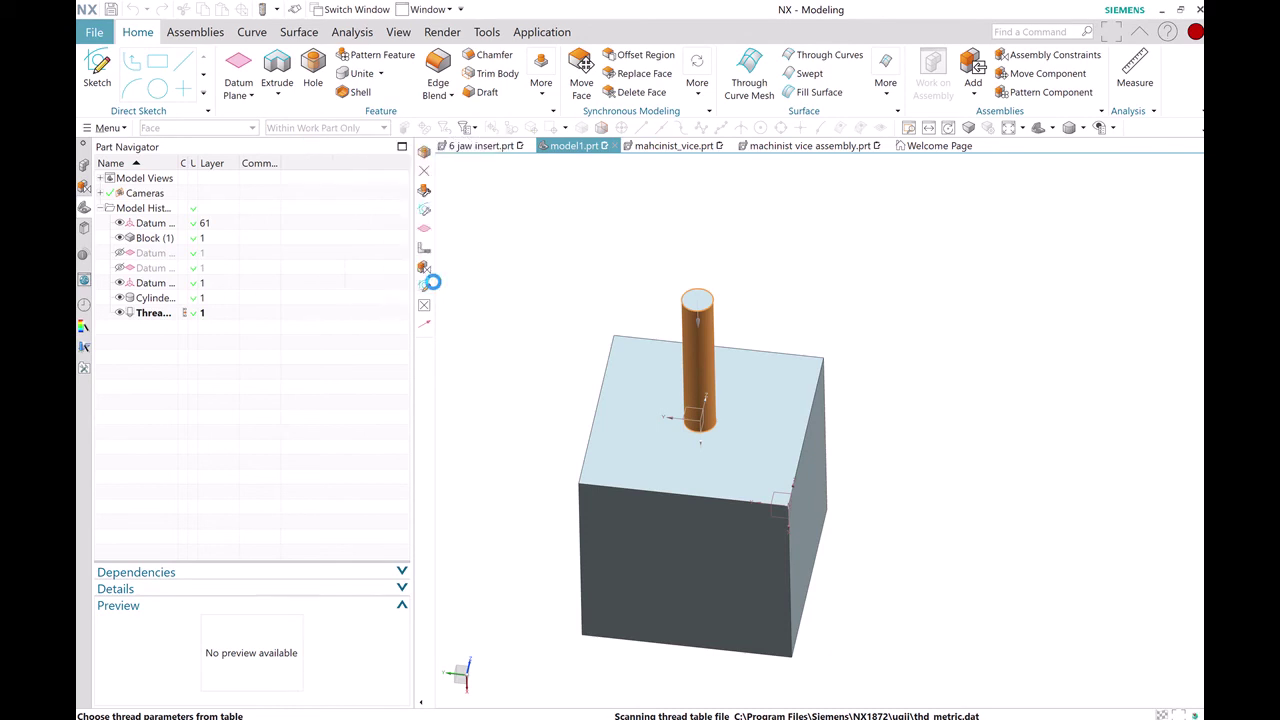
left_click(460, 322)
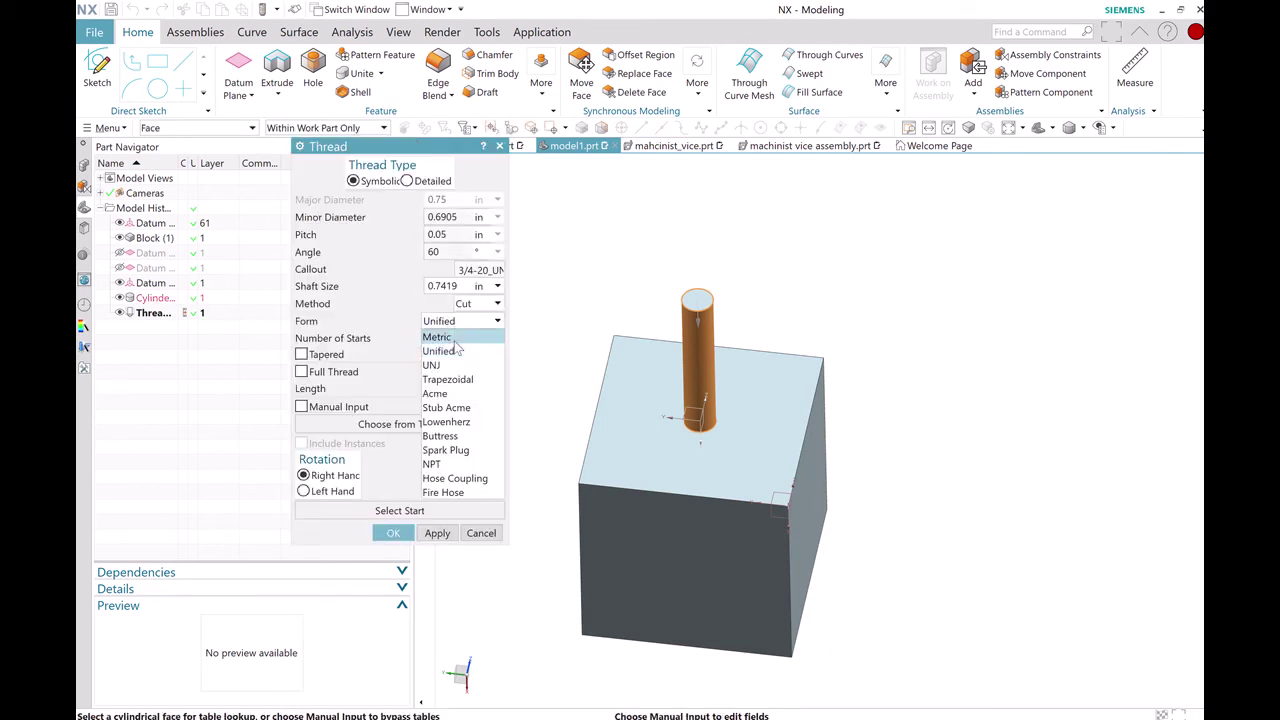
left_click(445, 338)
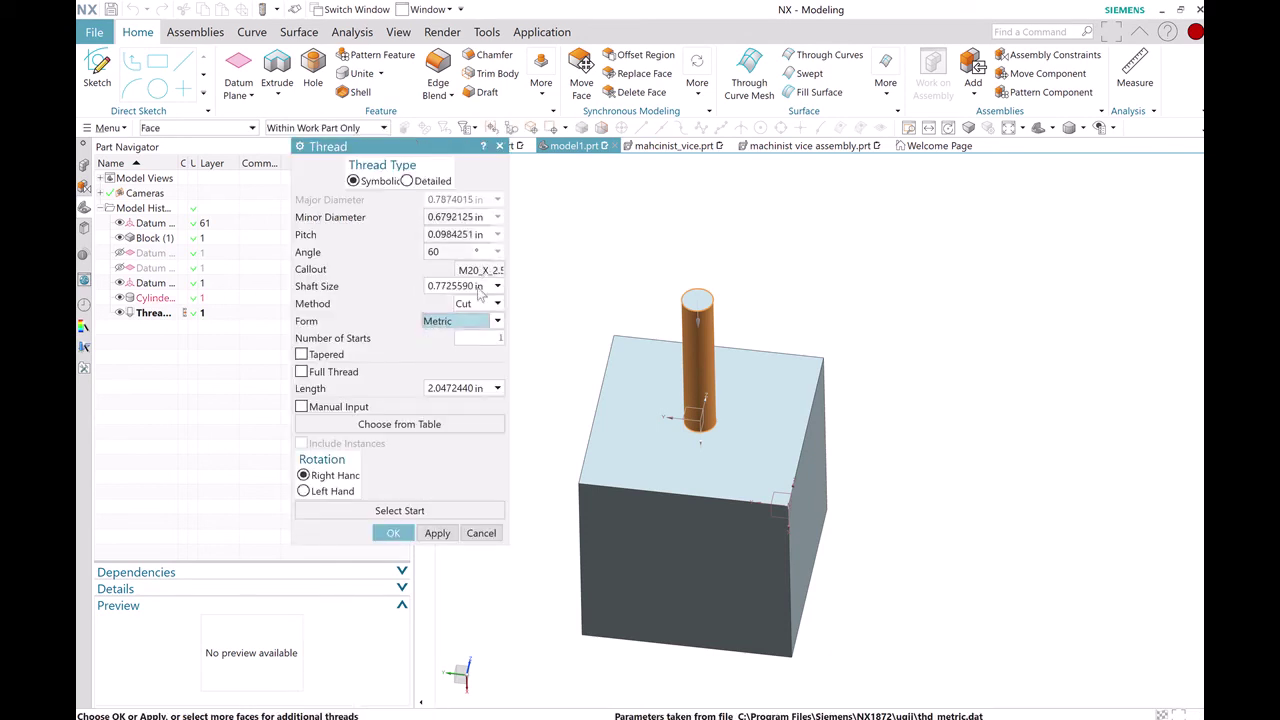
left_click(472, 326)
left_click(447, 348)
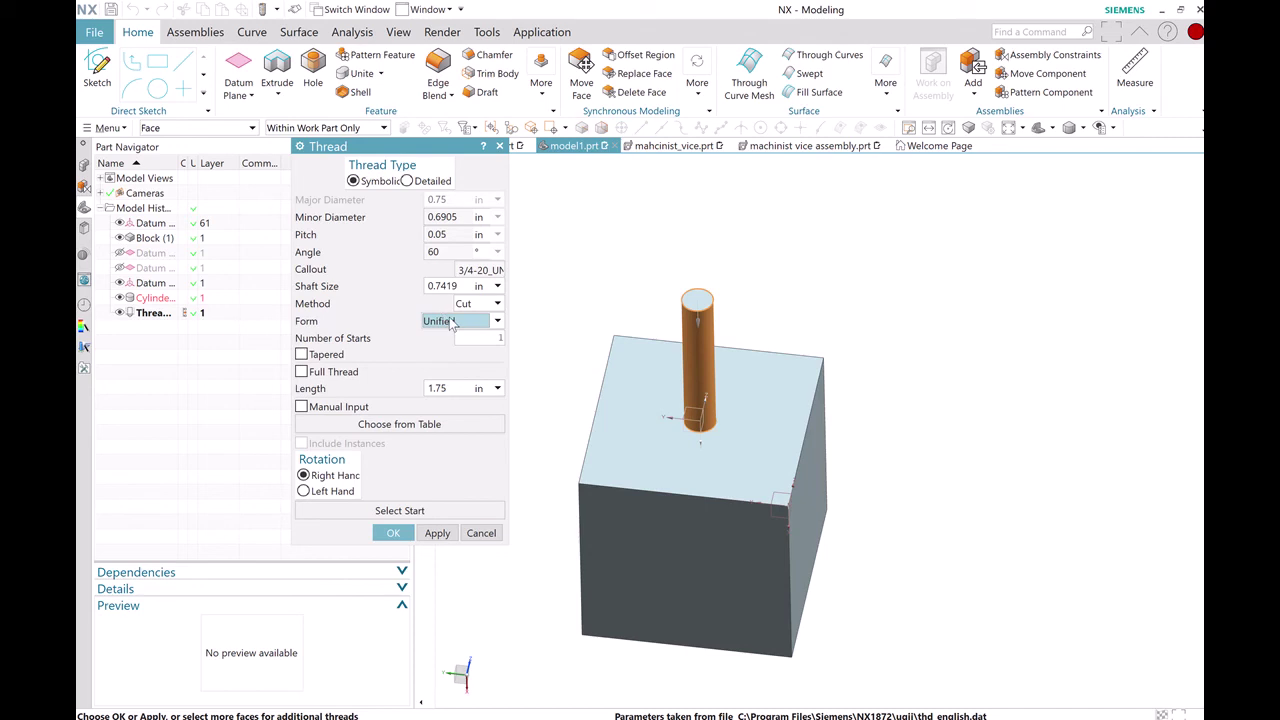
- Choose 3/4-10_UNC from the thread table, giving 0.1 pitch and 0.6309 in minor diameter
left_click(436, 428)
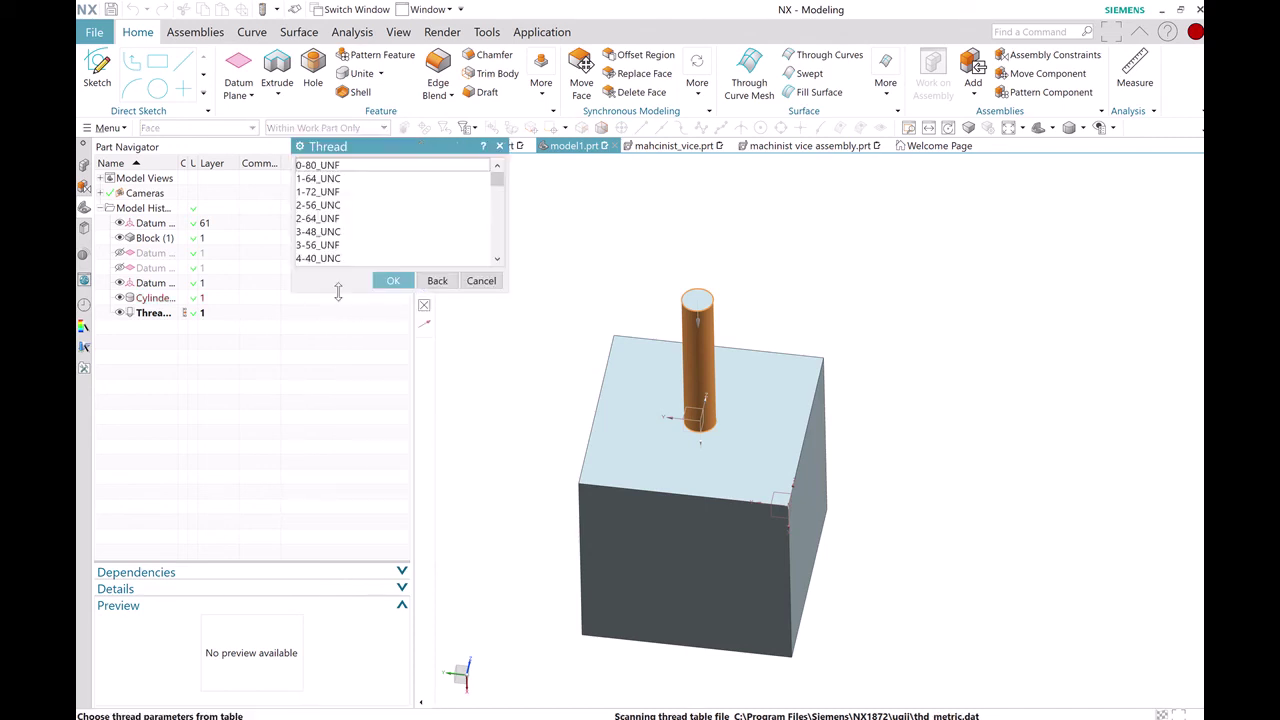
scroll(345, 250, "down", 4)
scroll(345, 250, "down", 3)
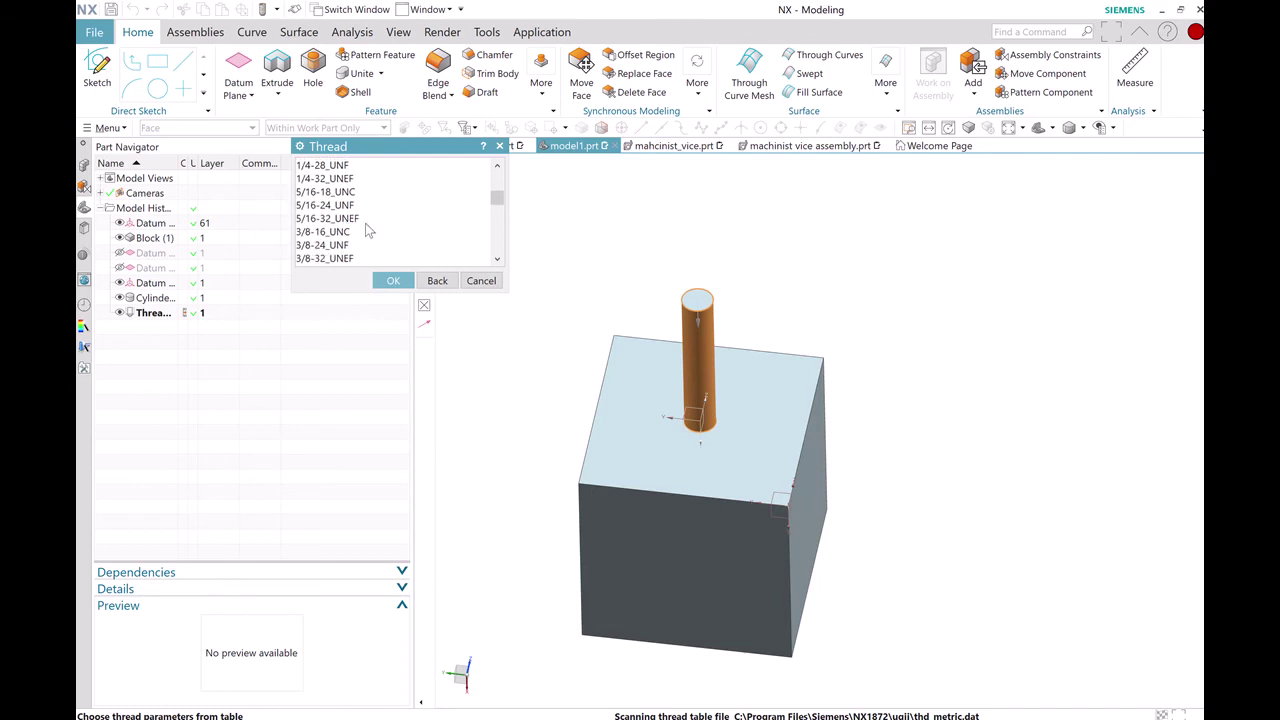
scroll(360, 235, "down", 2)
scroll(335, 238, "up", 2)
scroll(330, 238, "down", 1)
scroll(330, 241, "down", 3)
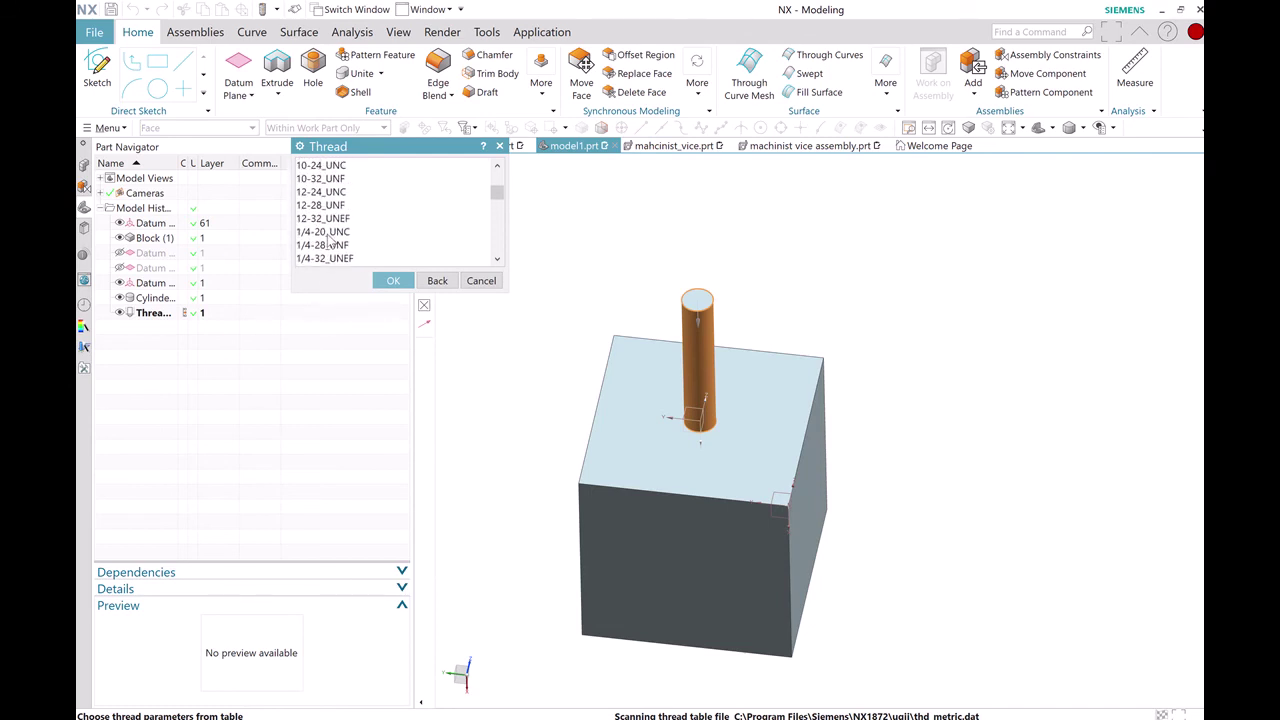
scroll(330, 241, "down", 3)
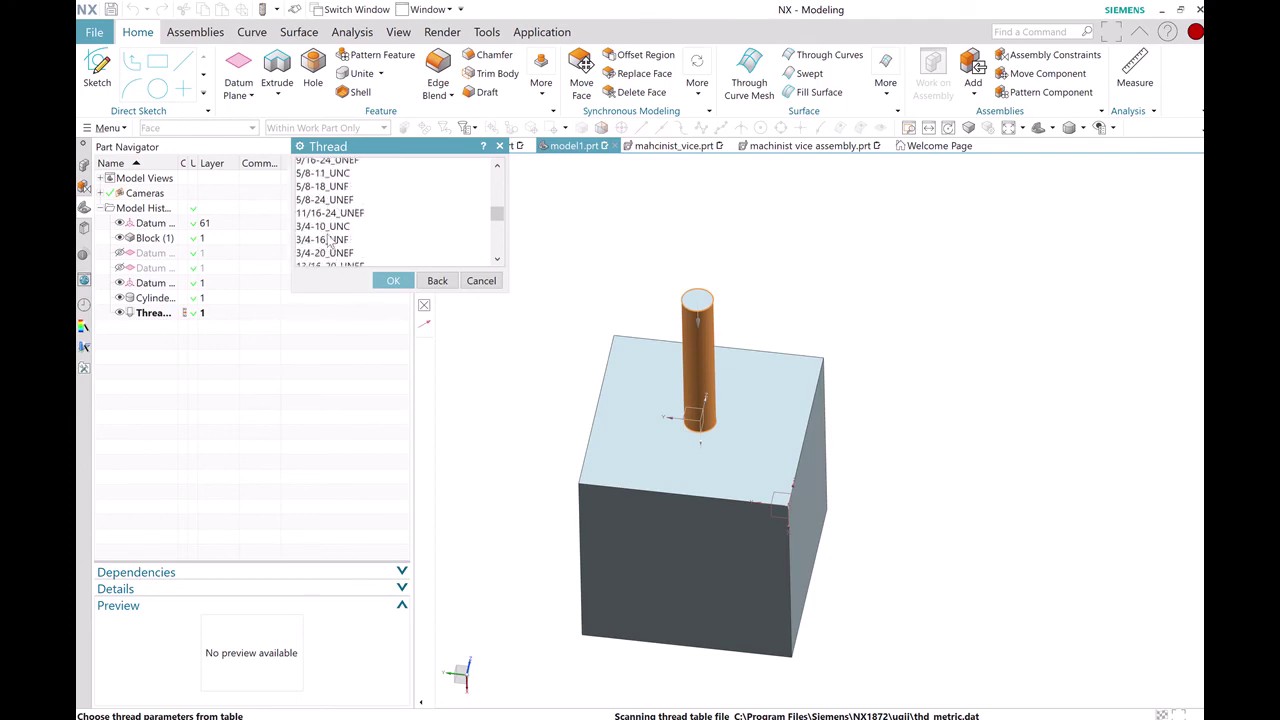
left_click(323, 247)
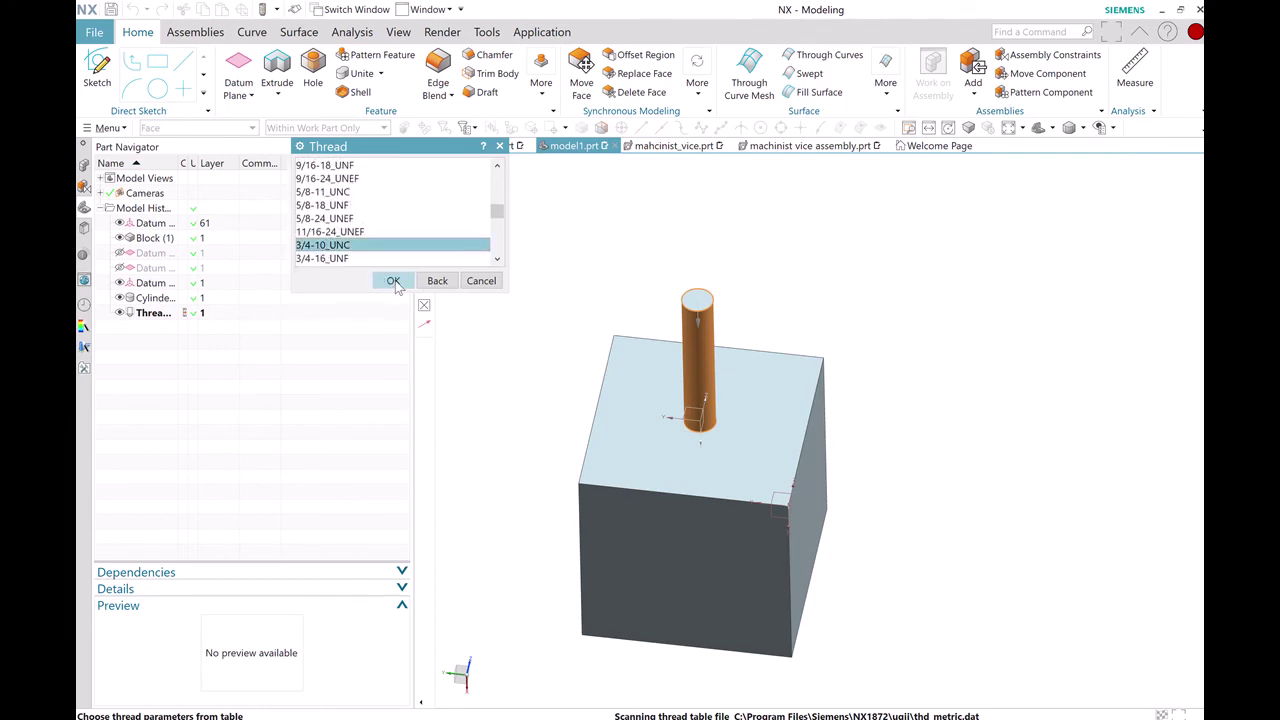
left_click(393, 281)
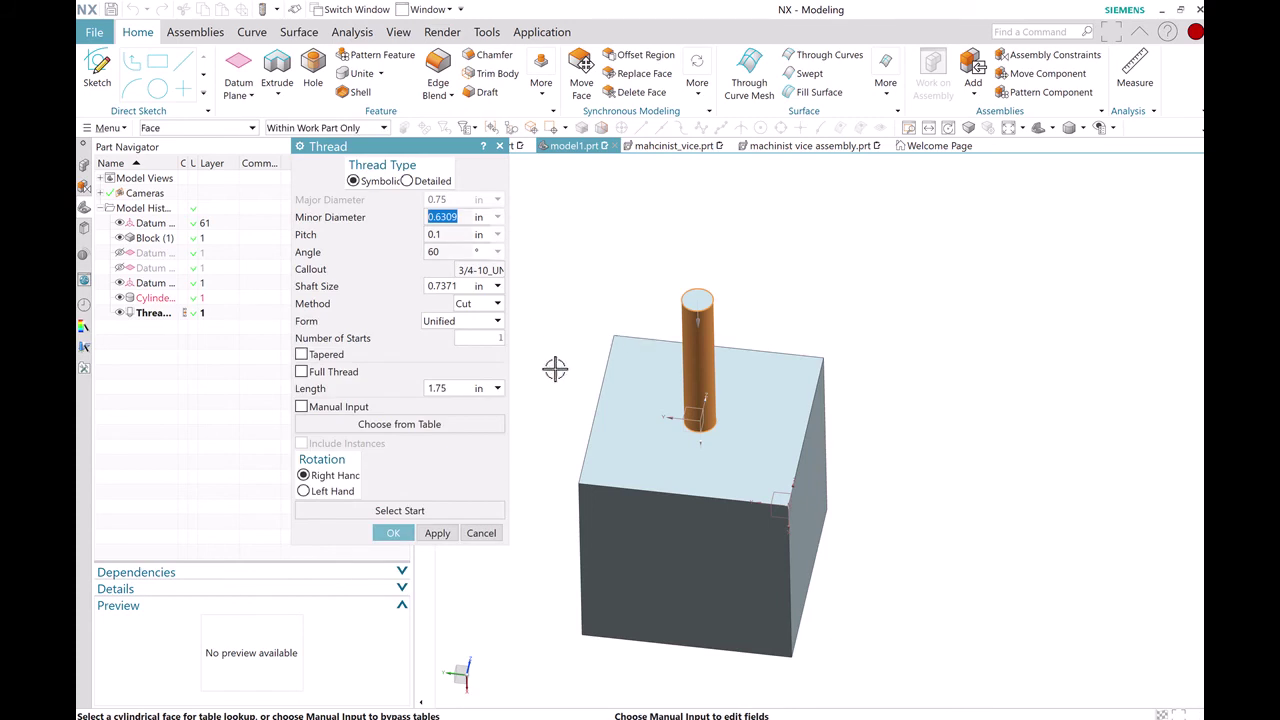
left_click(450, 387)
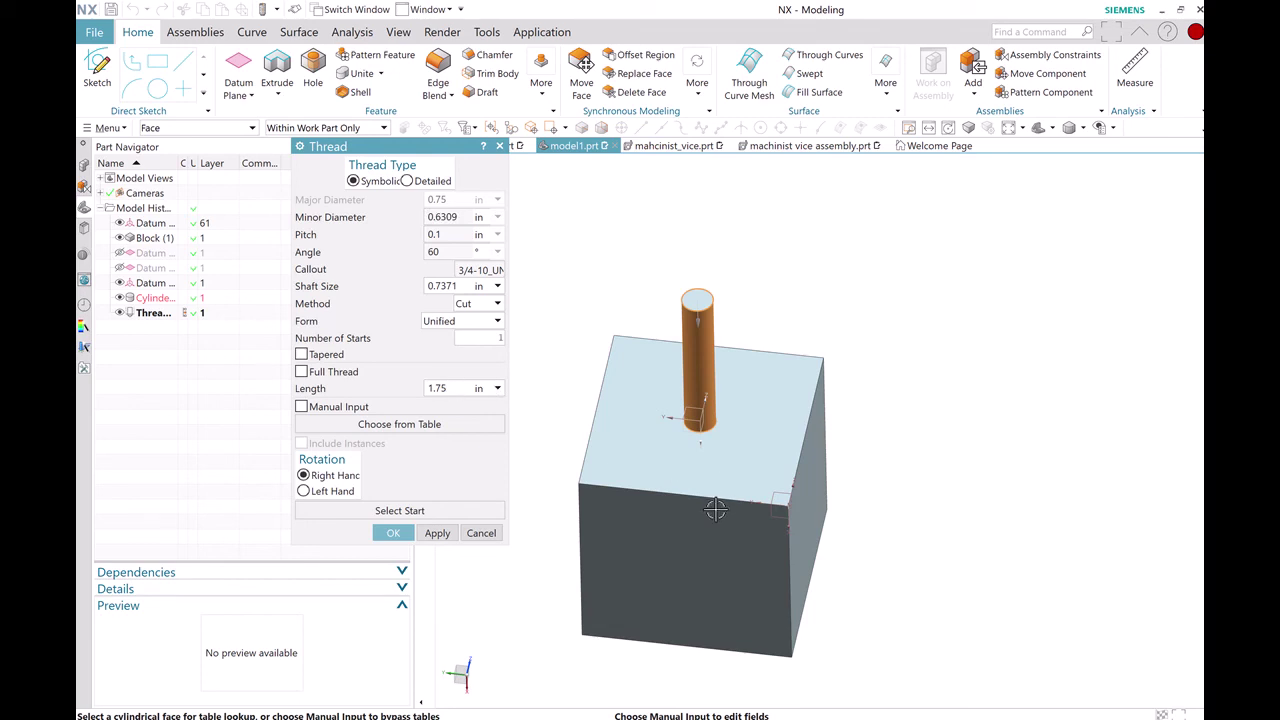
- Keep the Unified form, start the thread at the cylinder's top face, and create the 1.5 in thread
middle_click_drag(716, 507, 760, 460)
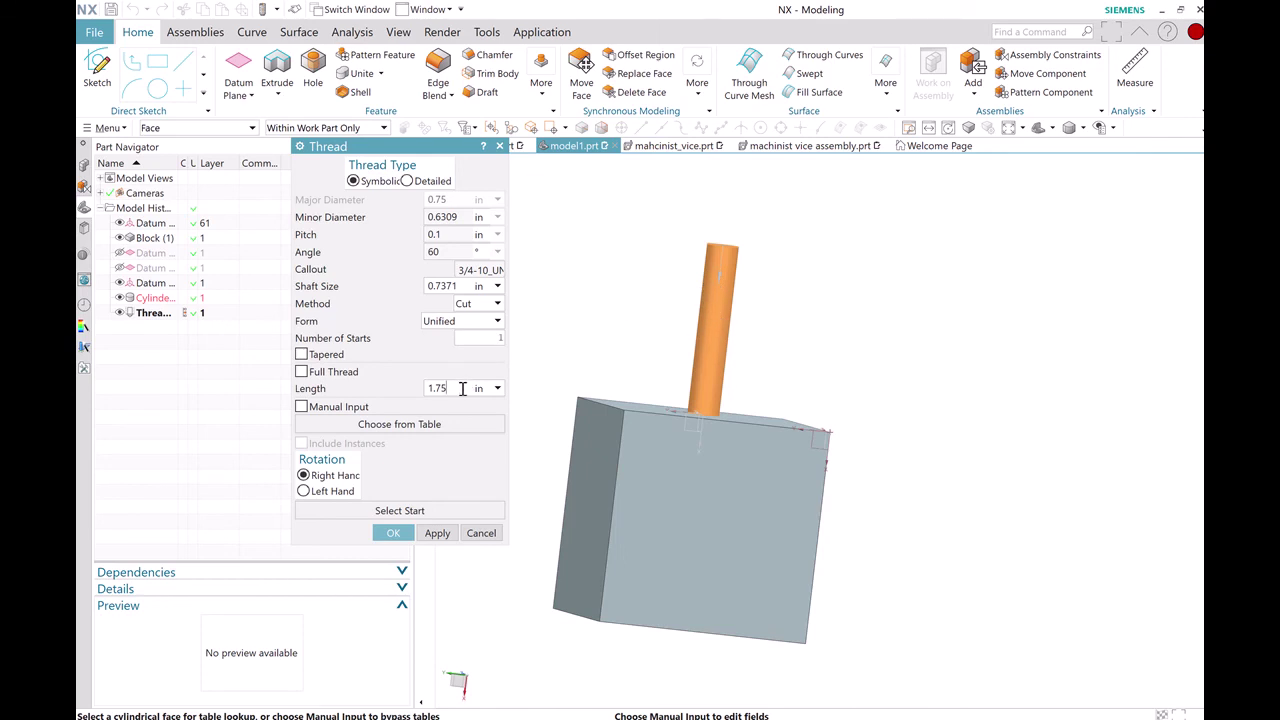
left_click(476, 322)
left_click(475, 318)
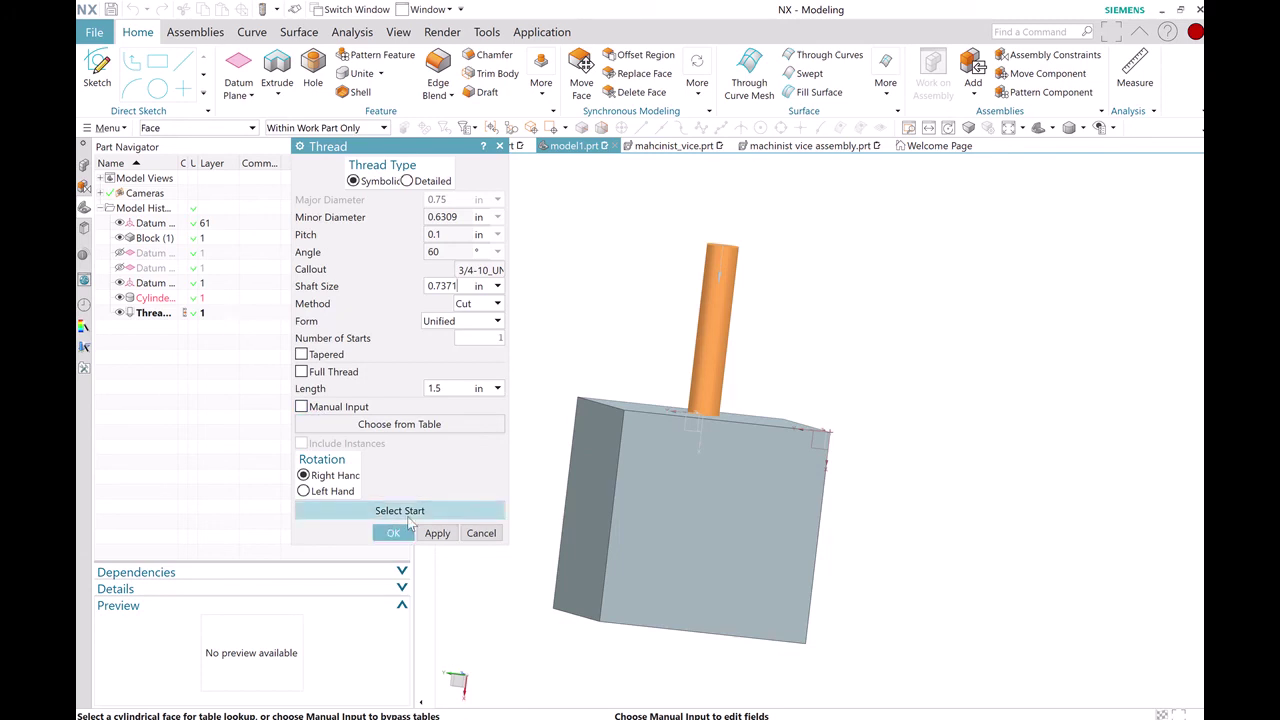
middle_click_drag(865, 290, 826, 314)
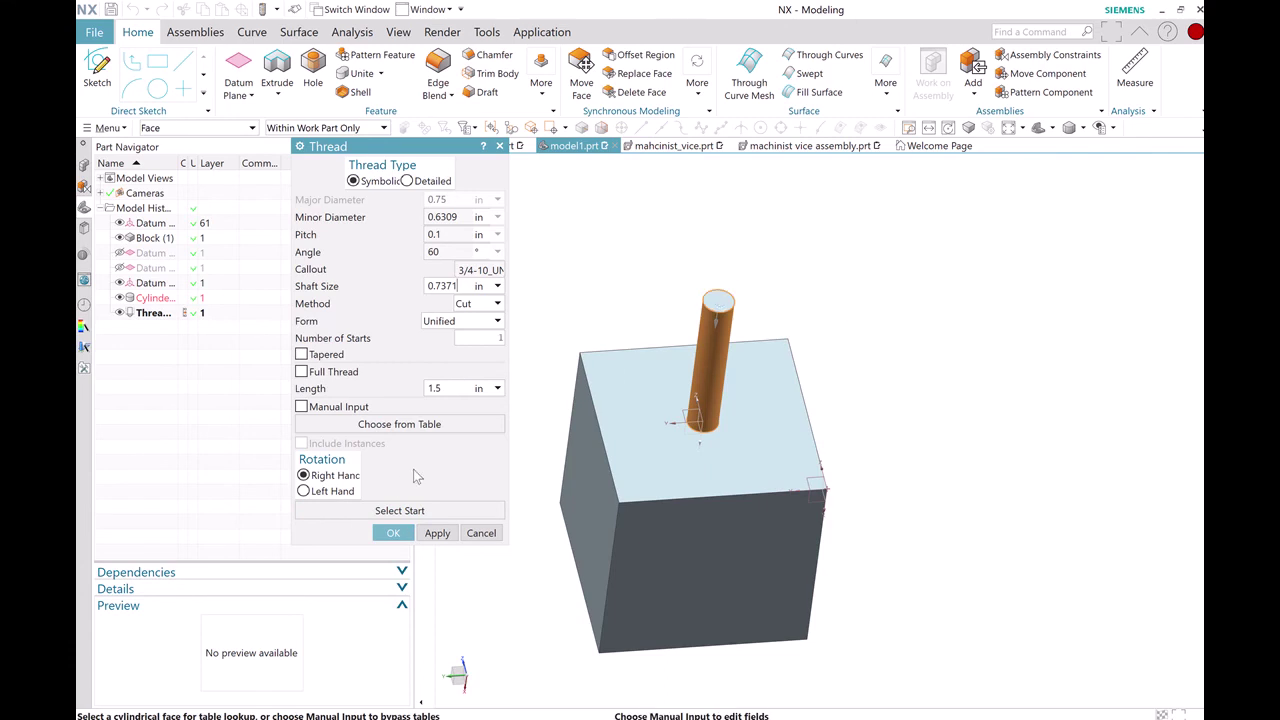
left_click(400, 510)
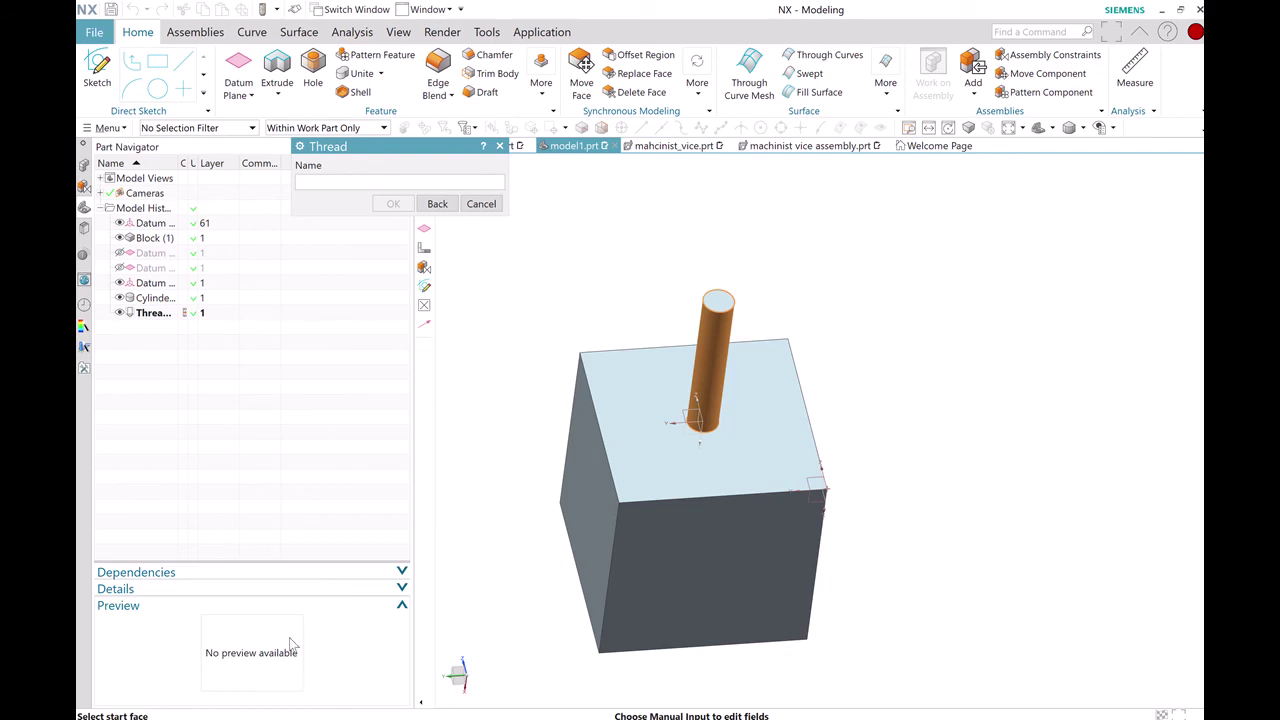
left_click(718, 300)
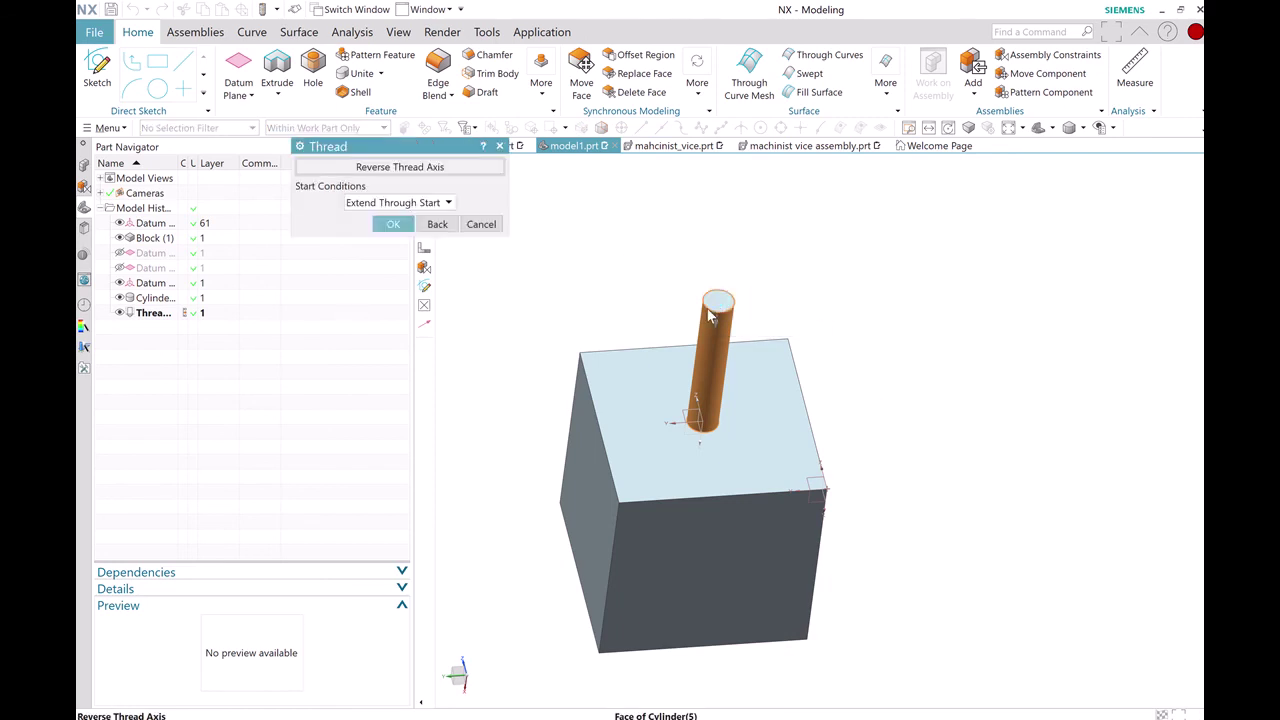
left_click(401, 226)
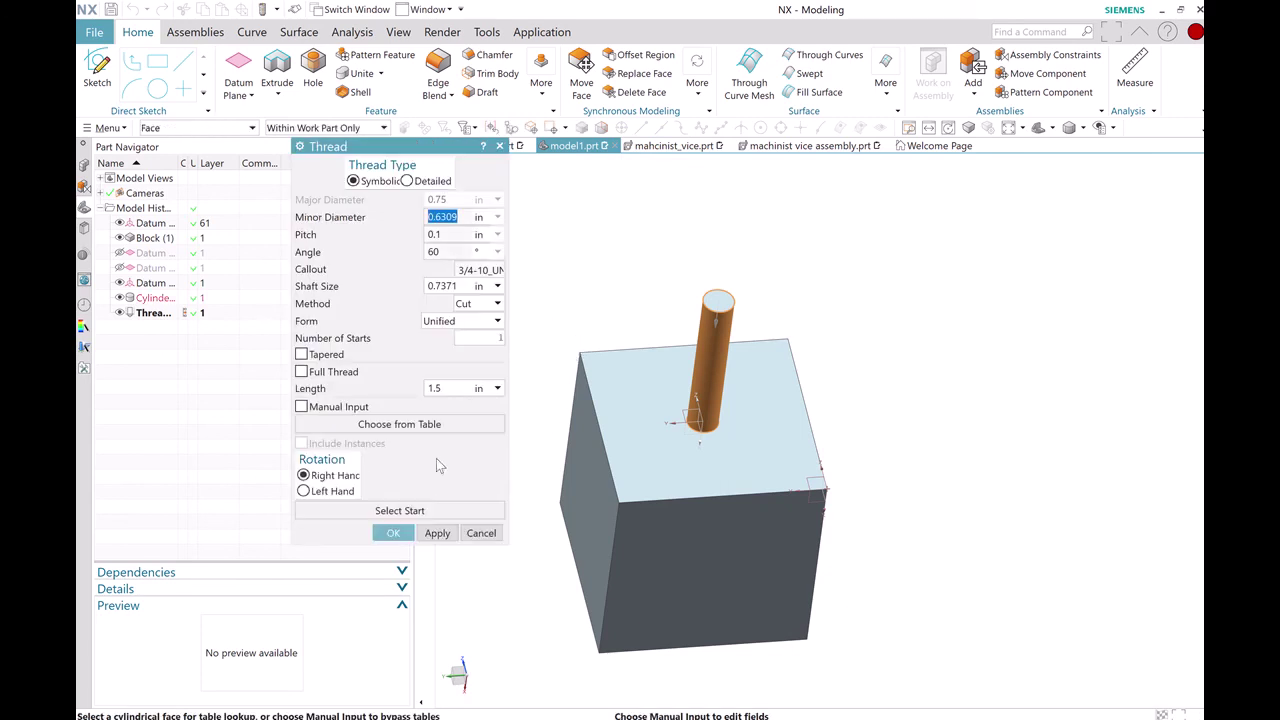
left_click(389, 533)
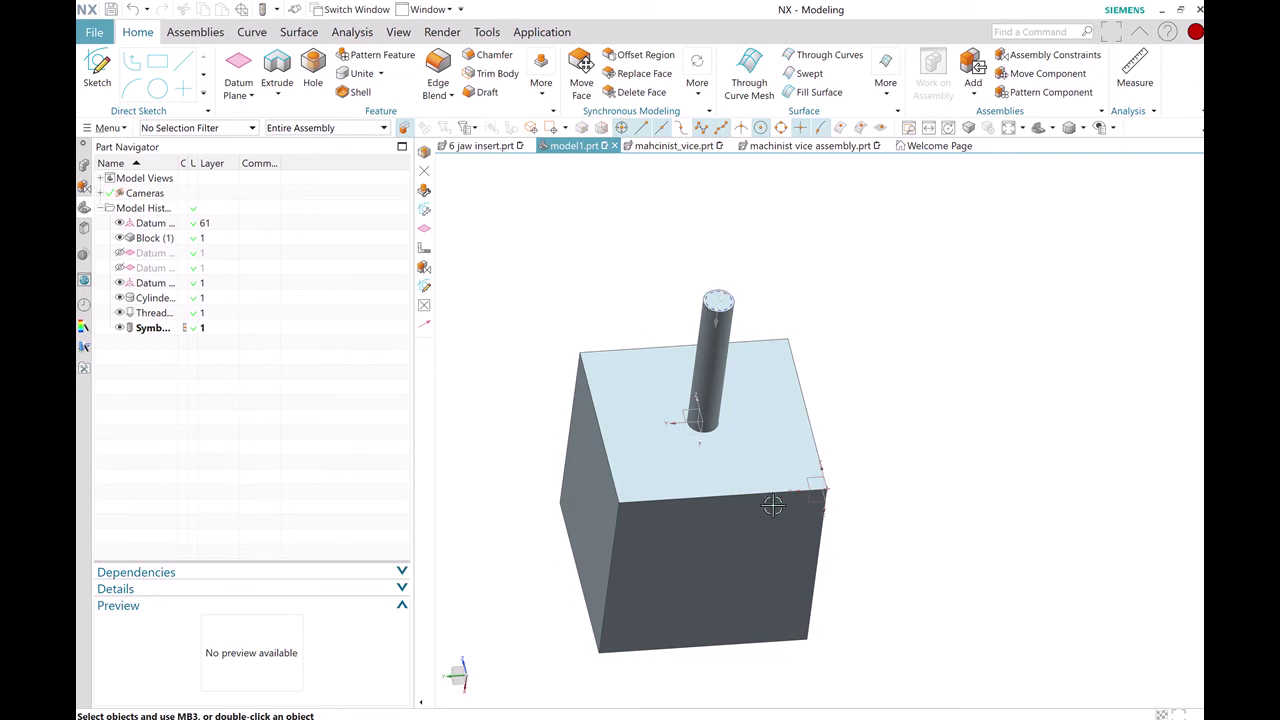
middle_click_drag(773, 505, 745, 470)
scroll(739, 482, "up", 5)
scroll(739, 482, "up", 5)
middle_click_drag(669, 477, 843, 491)
scroll(843, 491, "down", 5)
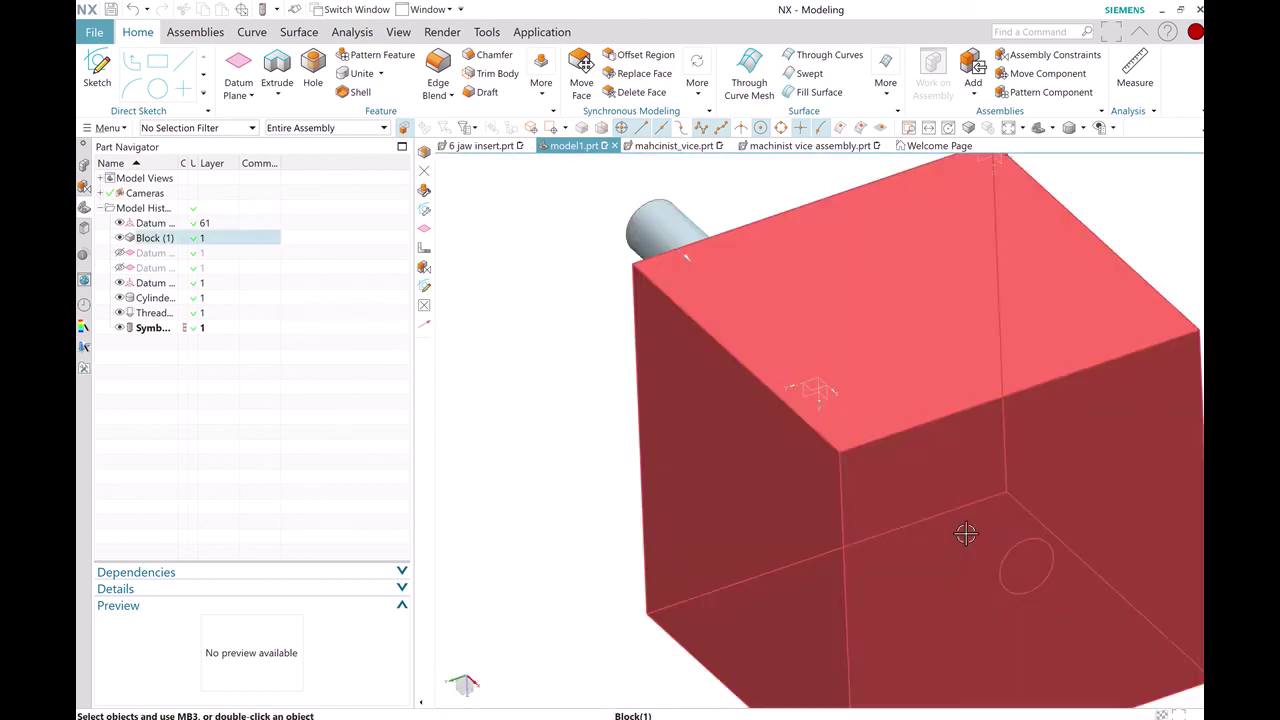
middle_click_drag(965, 535, 906, 494)
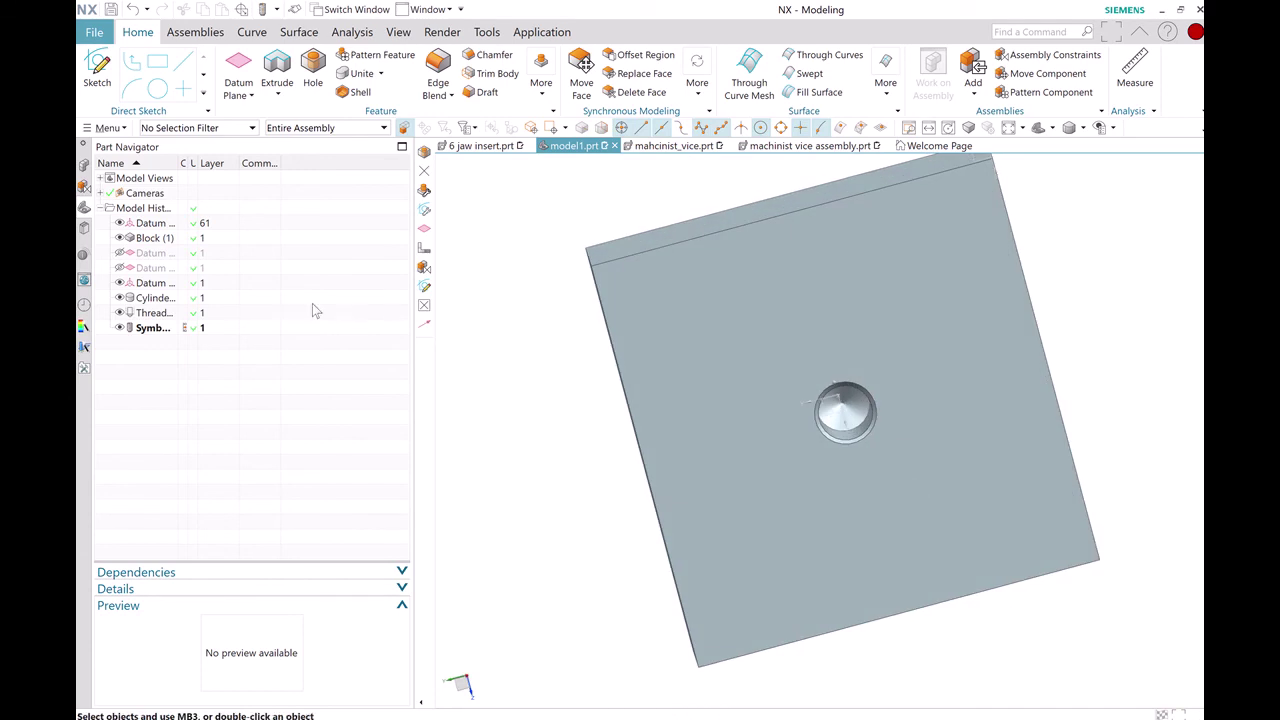
left_click(155, 313)
scroll(640, 466, "up", 3)
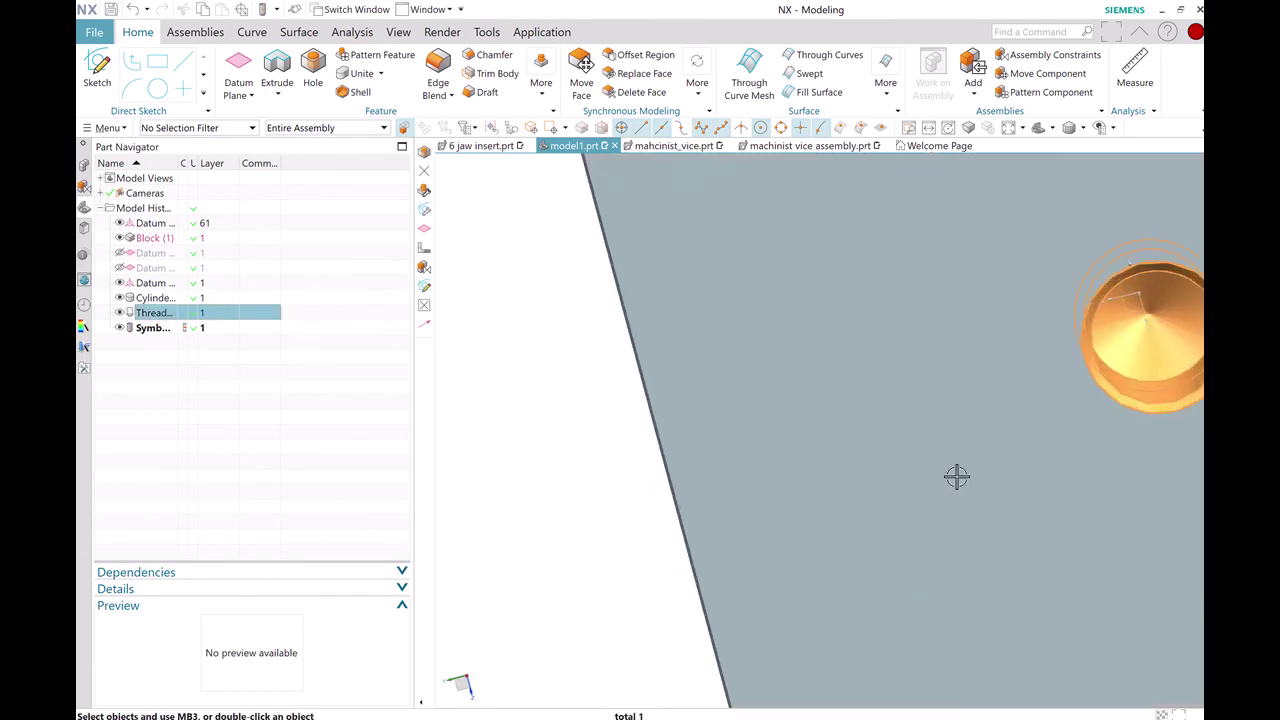
middle_click_drag(957, 477, 913, 486)
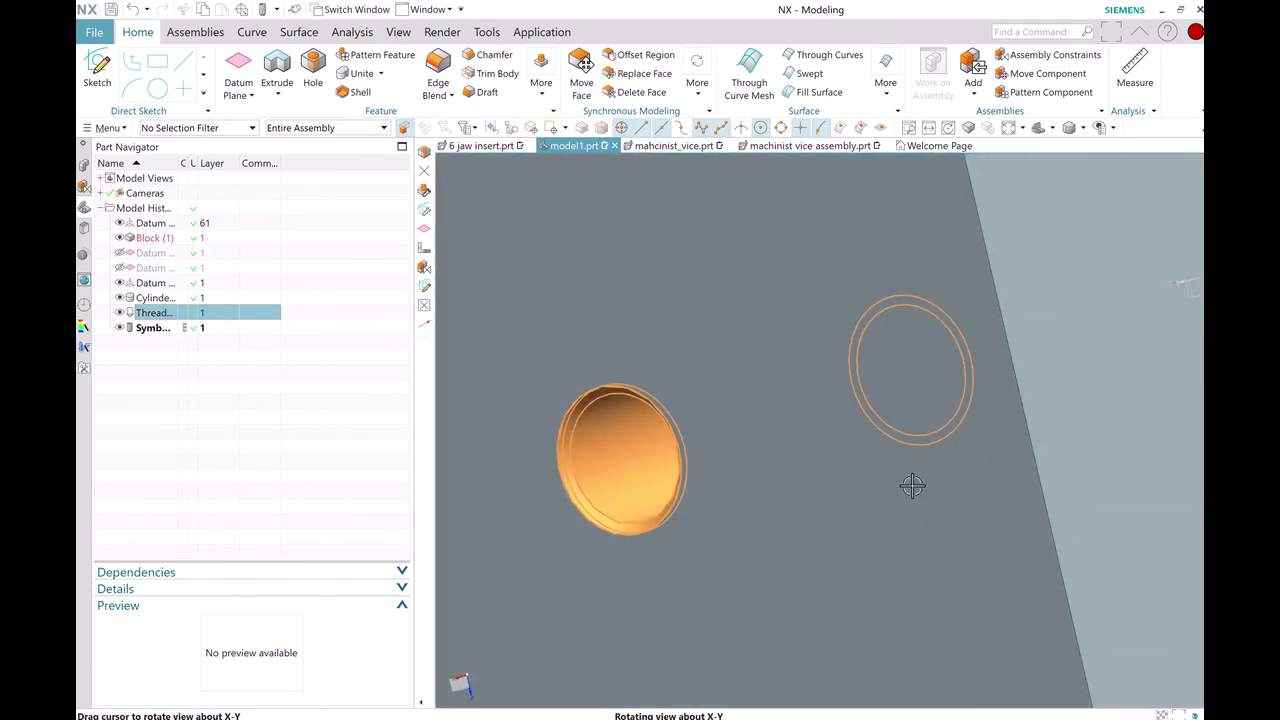
scroll(886, 494, "down", 4)
middle_click_drag(886, 494, 876, 462)
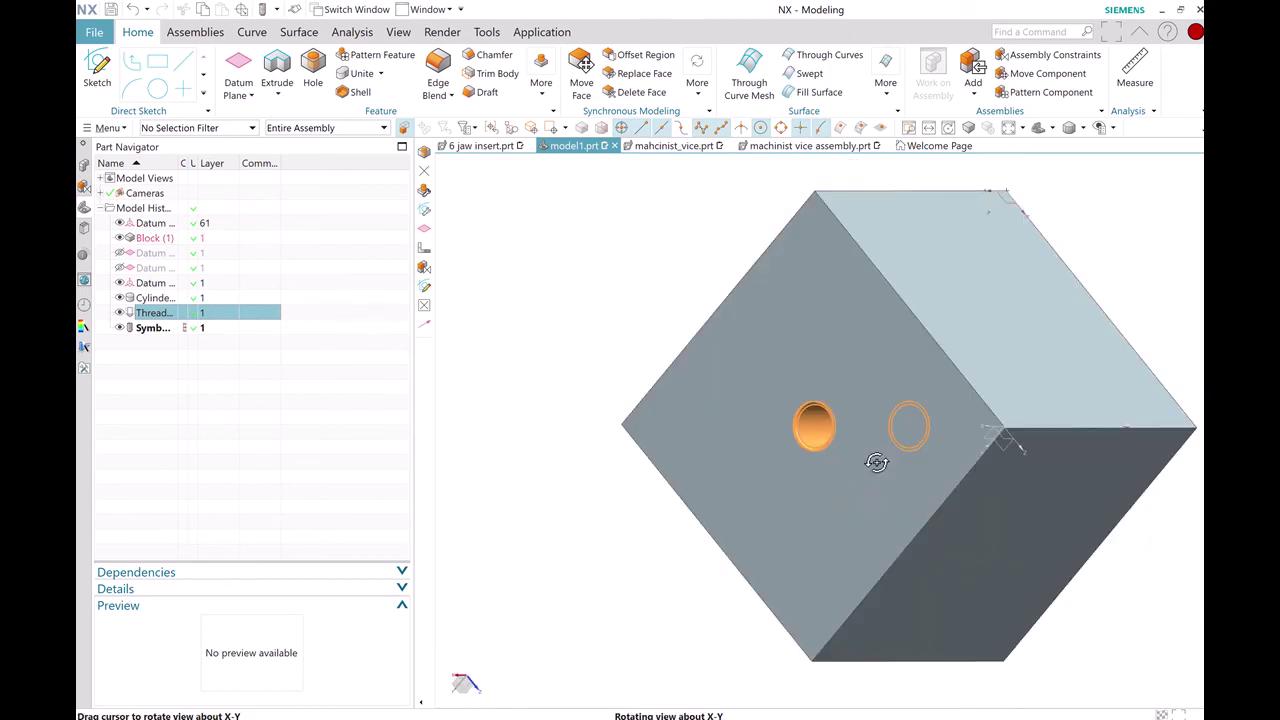
double_click(148, 312)
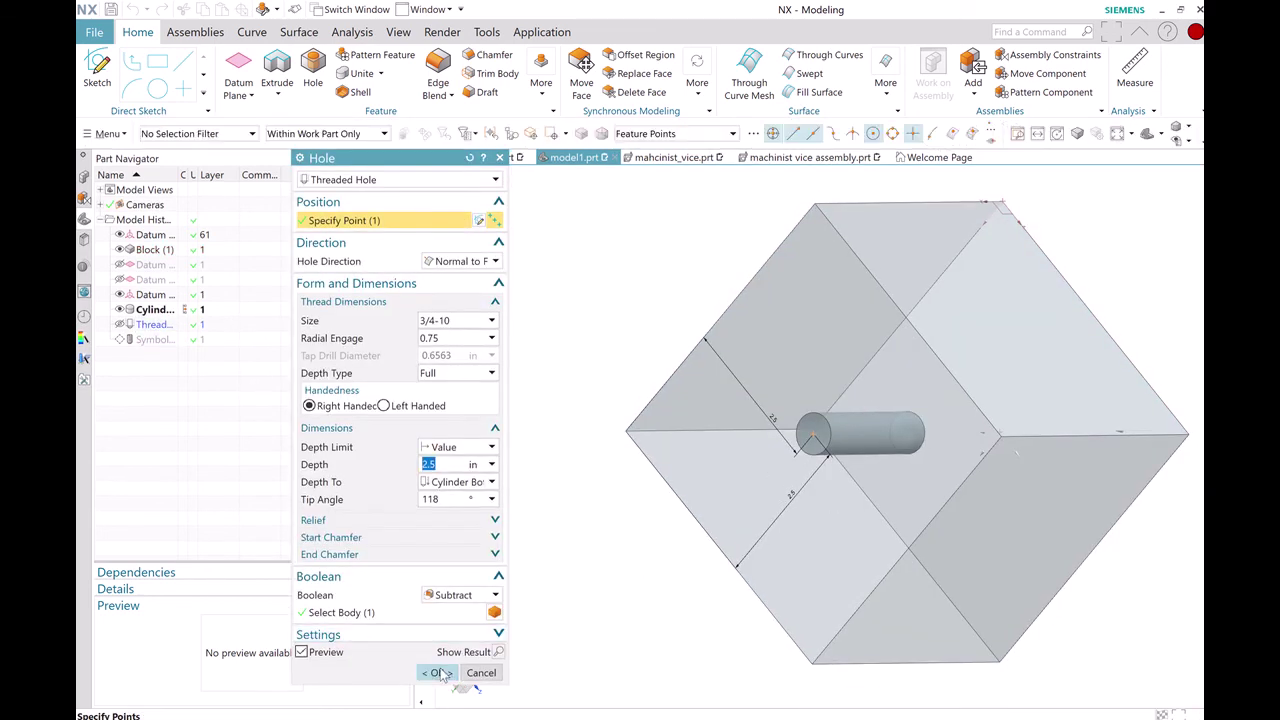
left_click(437, 672)
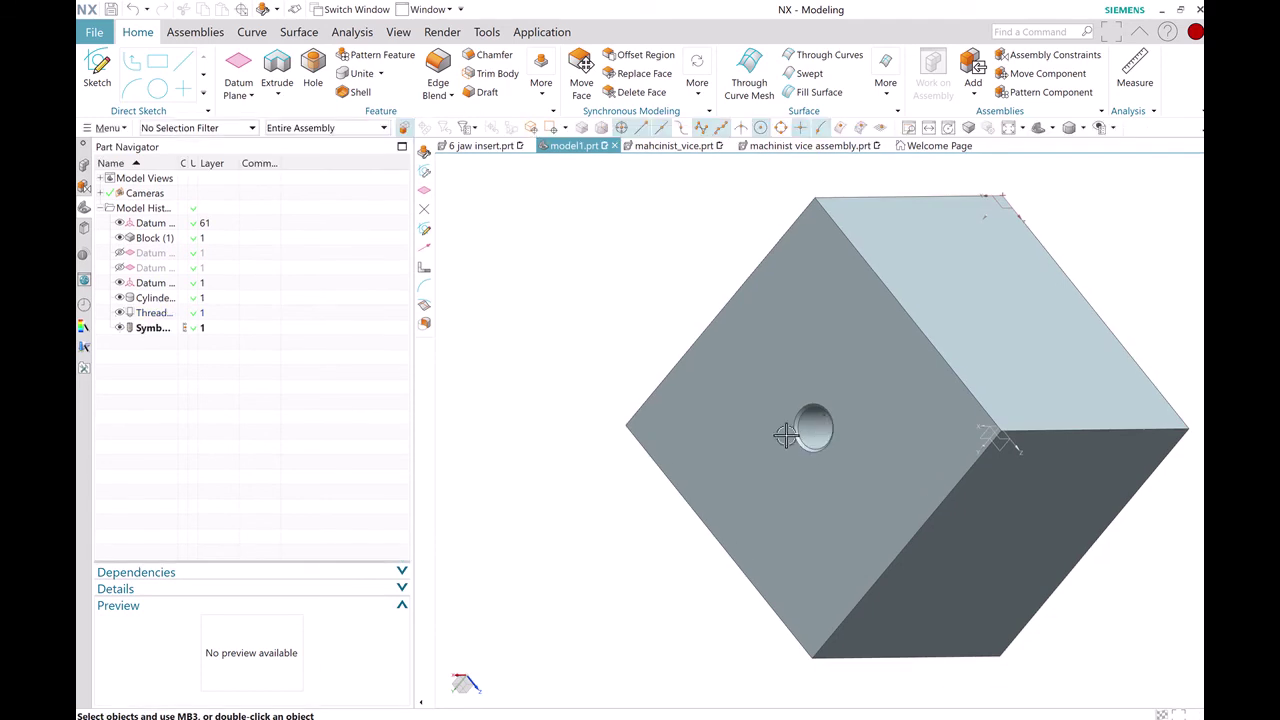
middle_click_drag(914, 323, 883, 369)
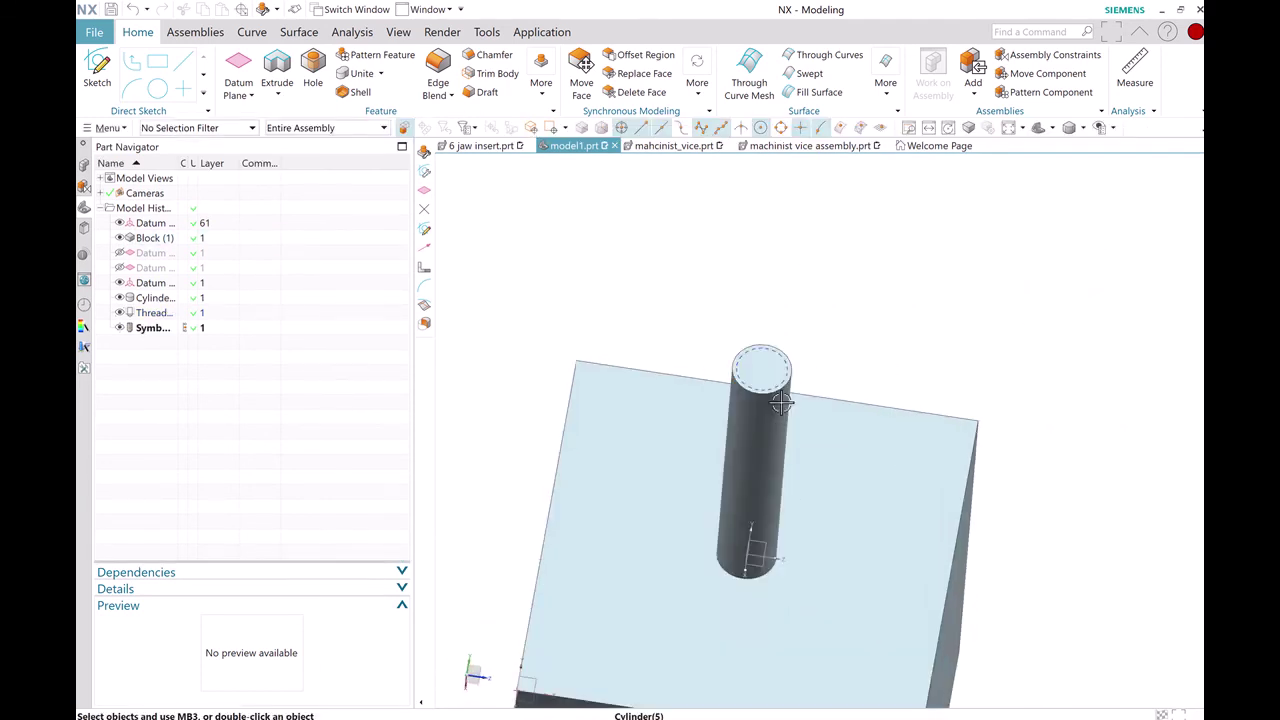
scroll(791, 400, "up", 3)
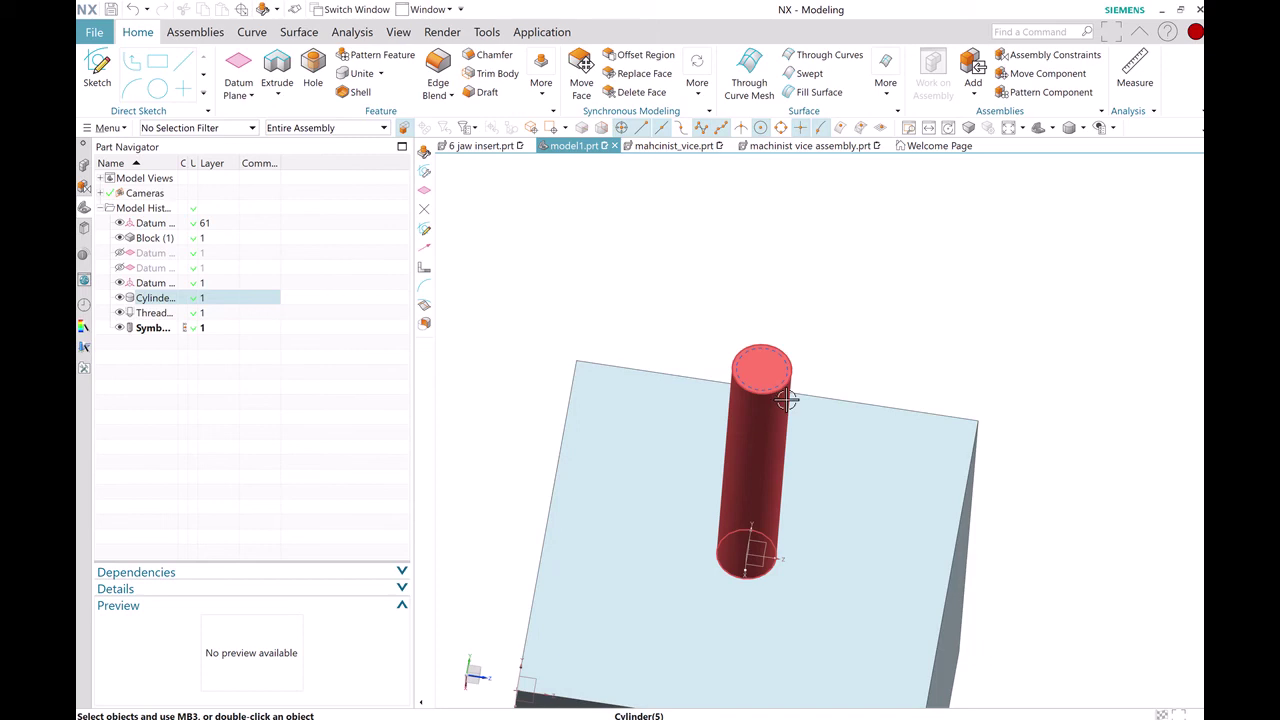
- Suppress the Symbolic Thread and start a Detailed thread on the cylinder face
right_click(150, 328)
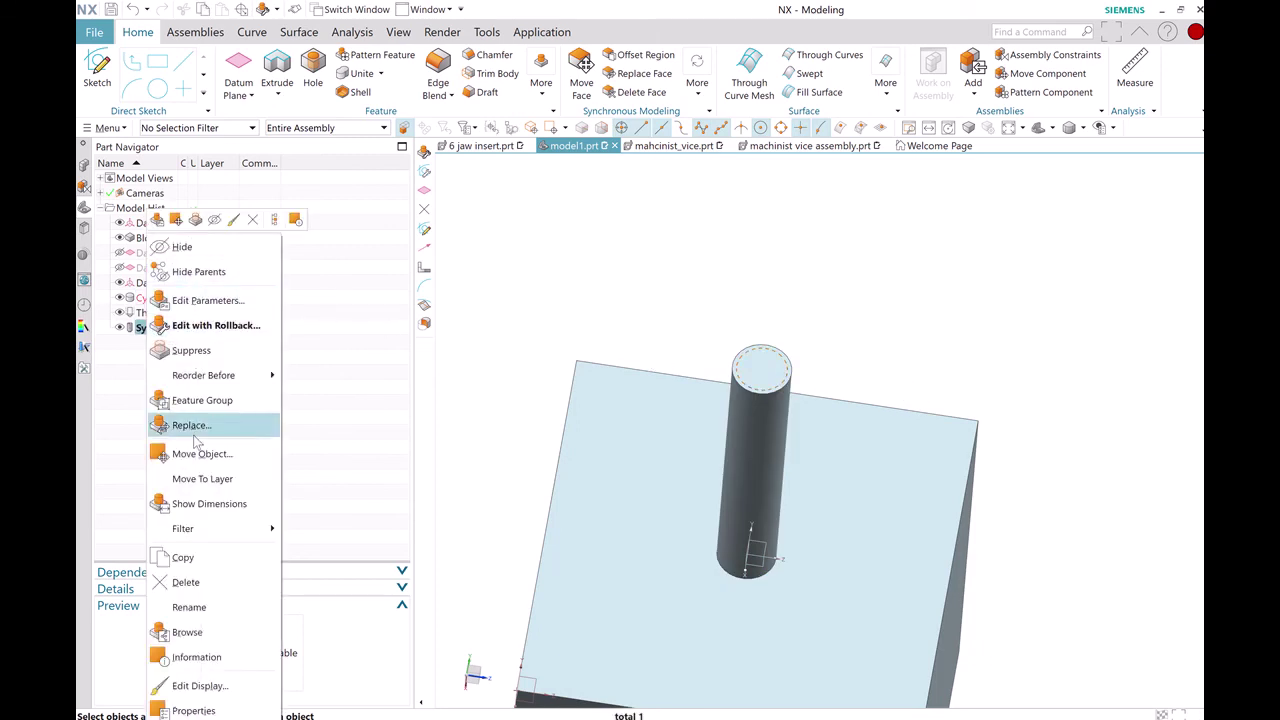
left_click(200, 351)
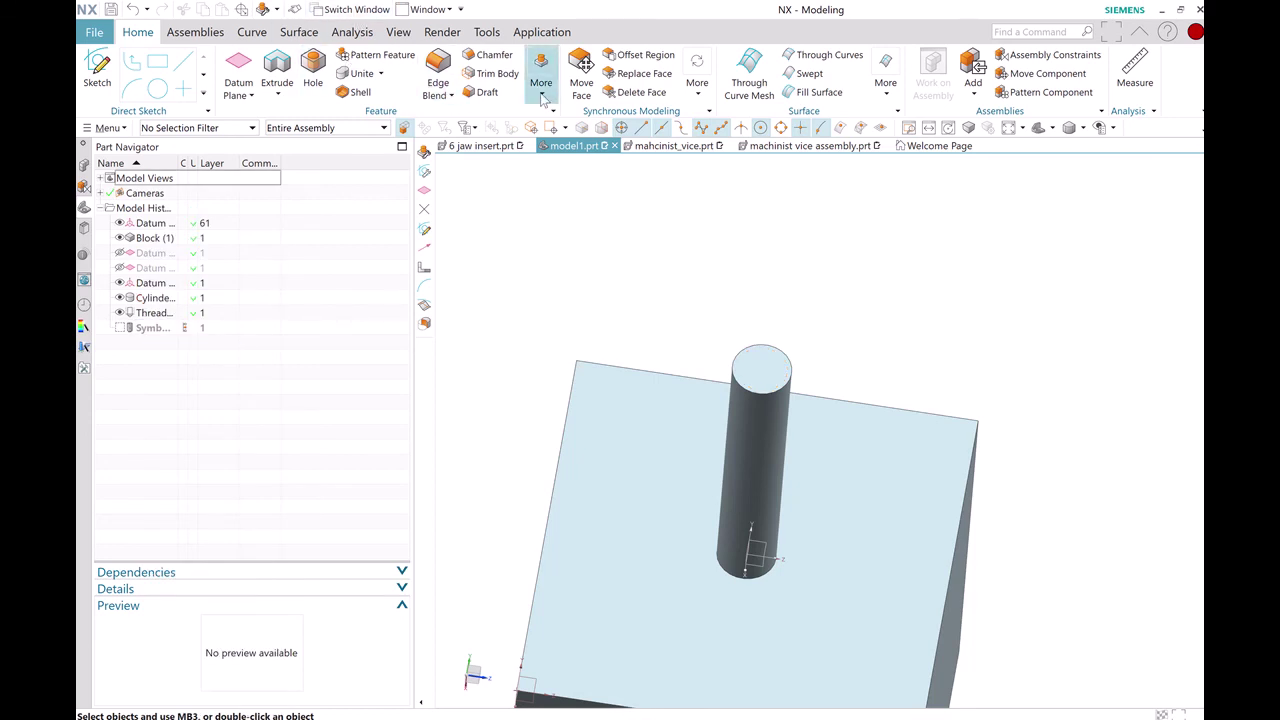
left_click(540, 80)
left_click(590, 133)
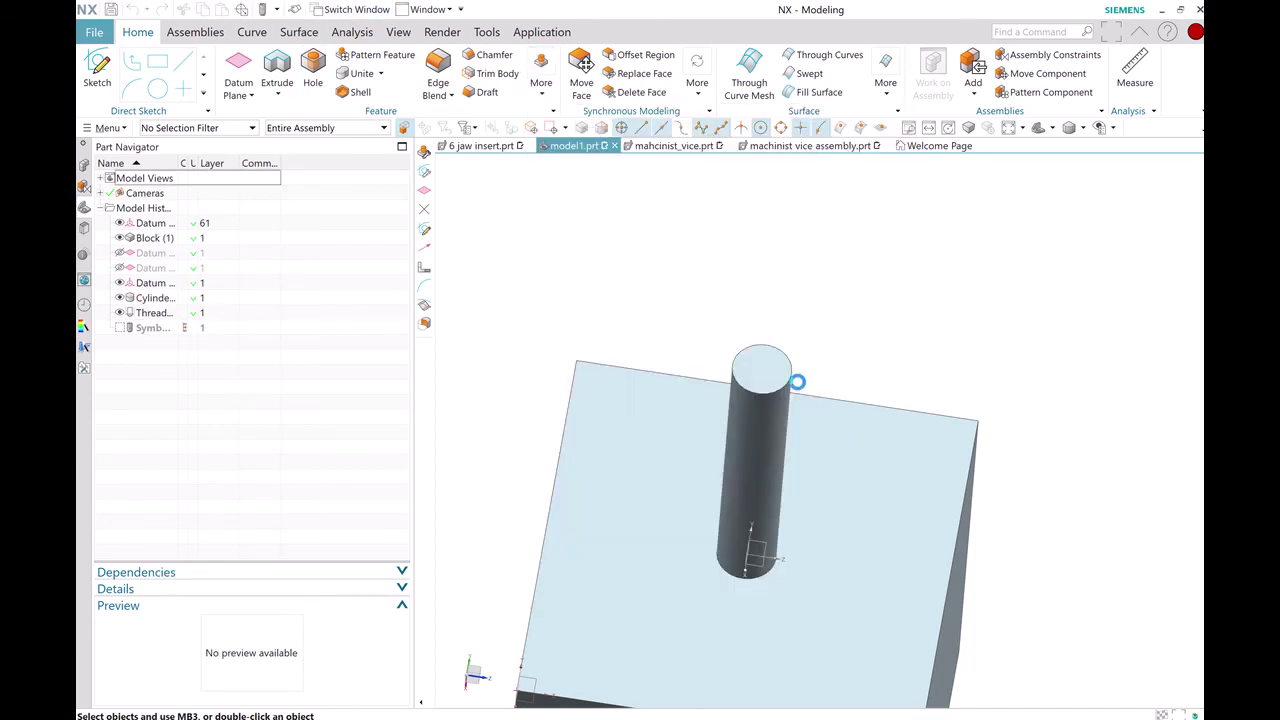
left_click(421, 185)
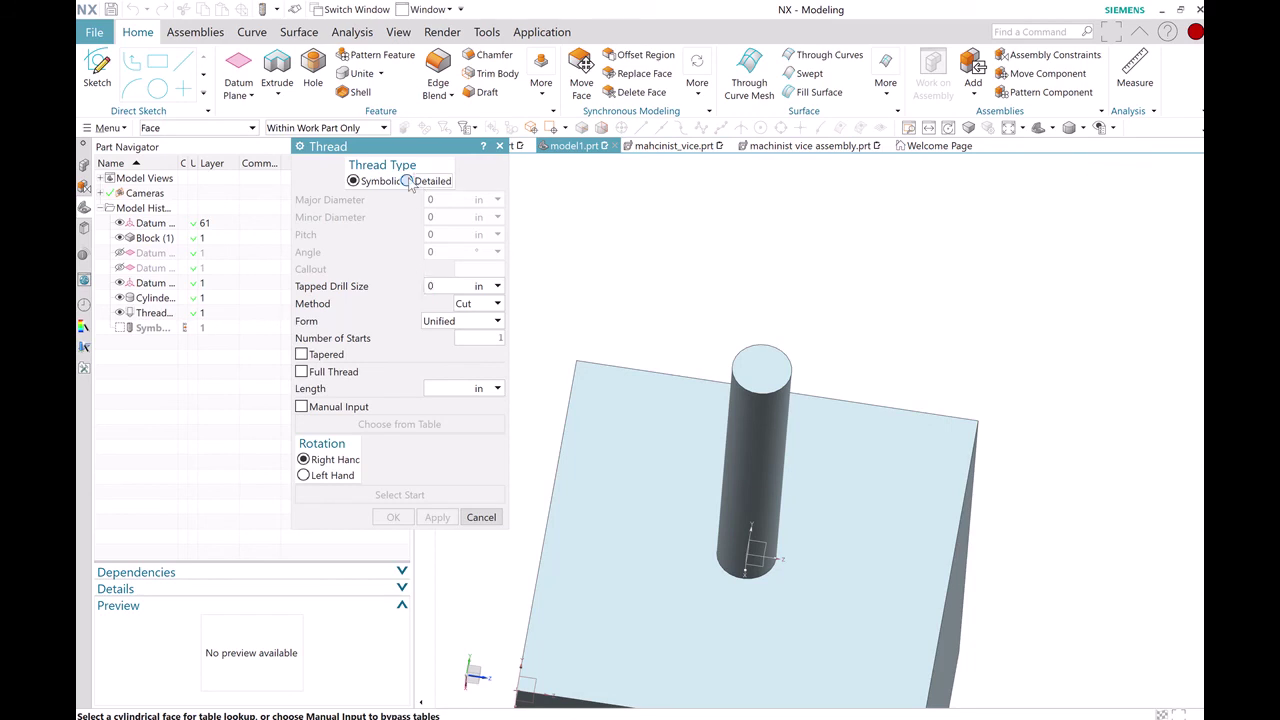
left_click(775, 405)
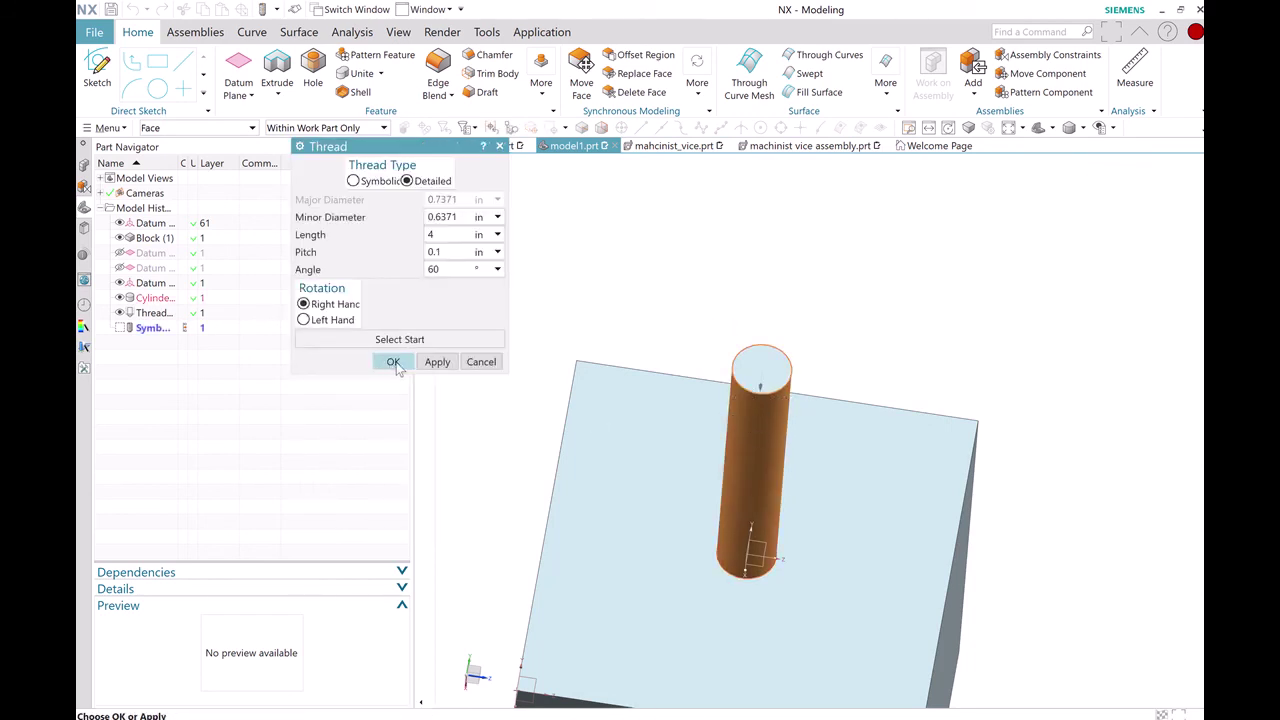
- Create the detailed thread with 0.1 pitch and 4 in length, starting at the cylinder's top face
left_click(462, 251)
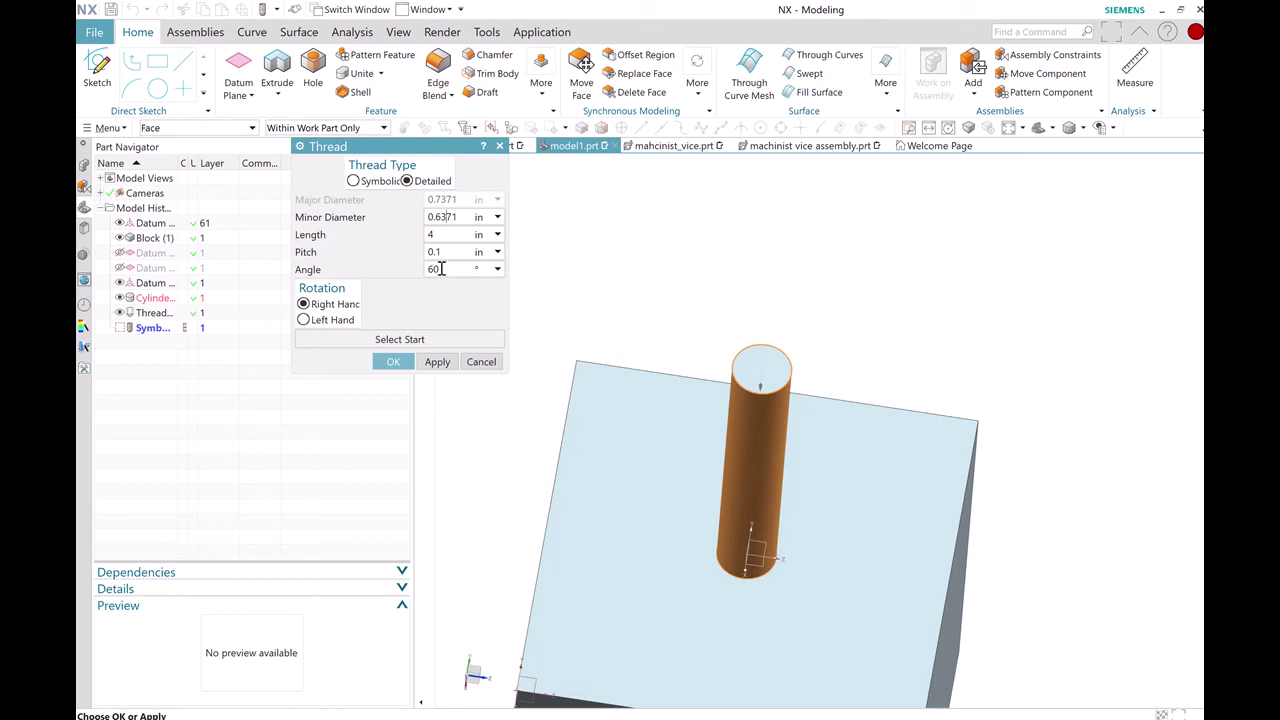
left_click(408, 340)
left_click(760, 368)
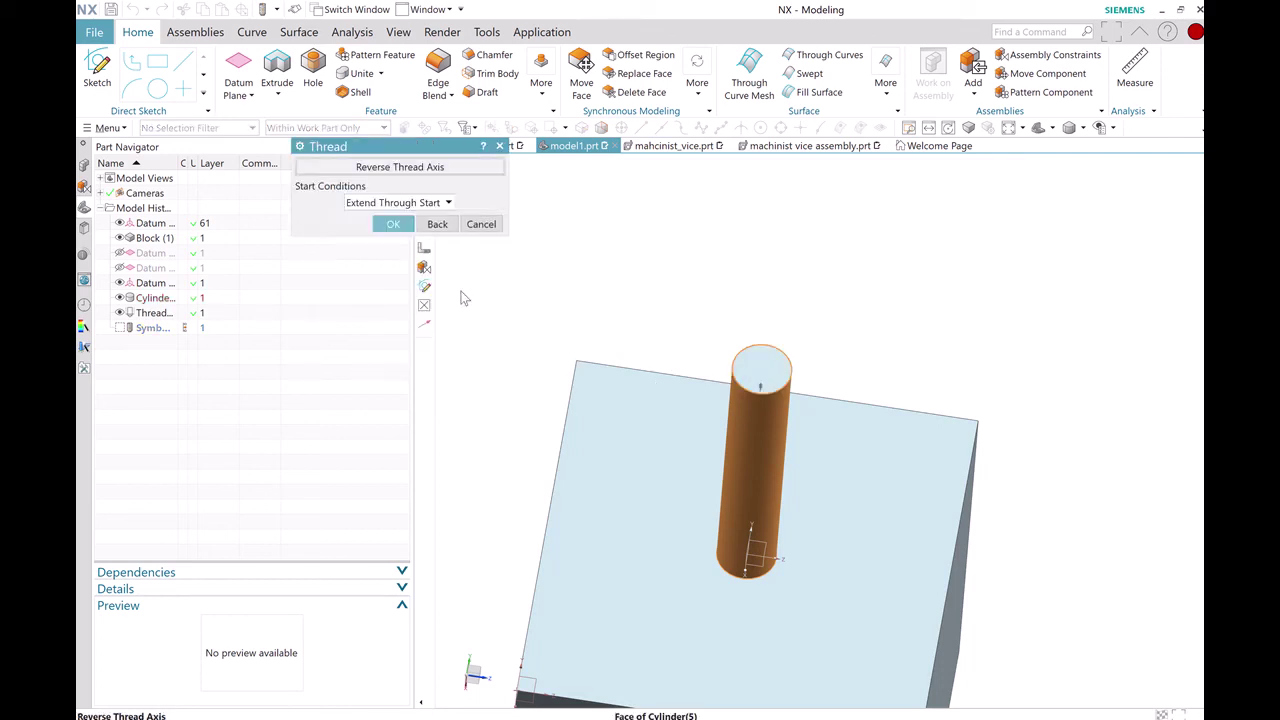
left_click(392, 224)
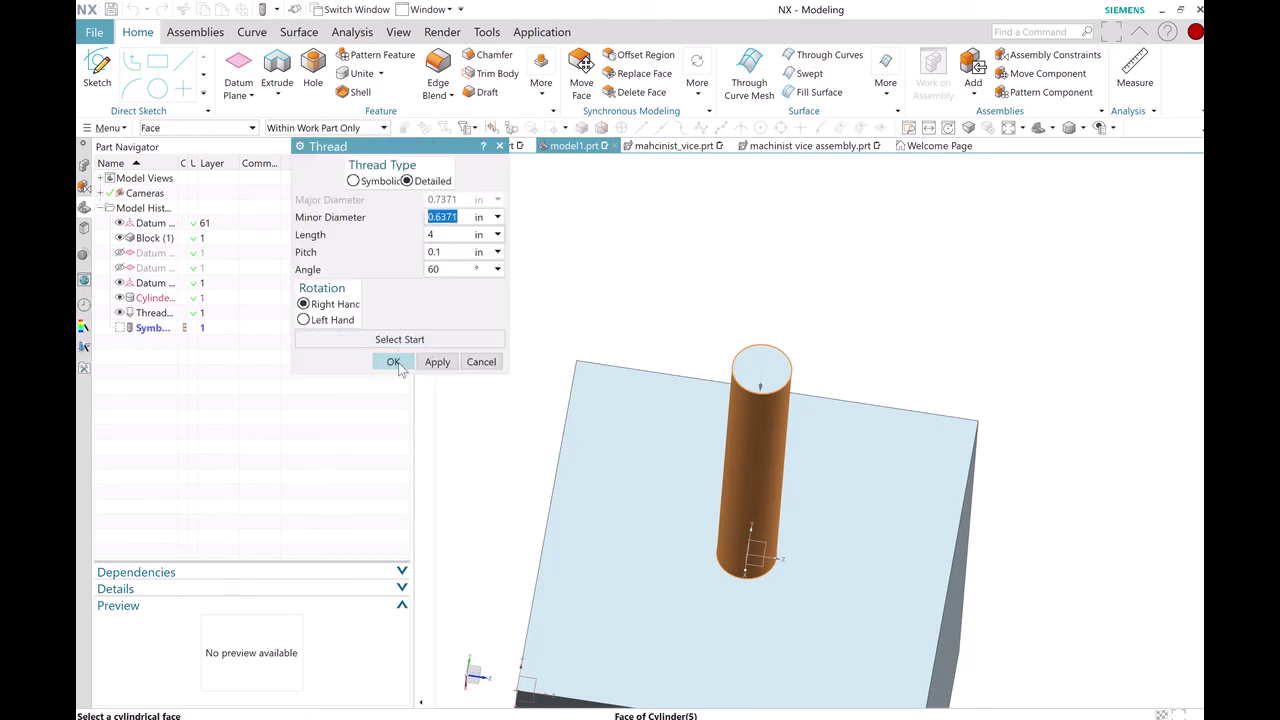
left_click(394, 362)
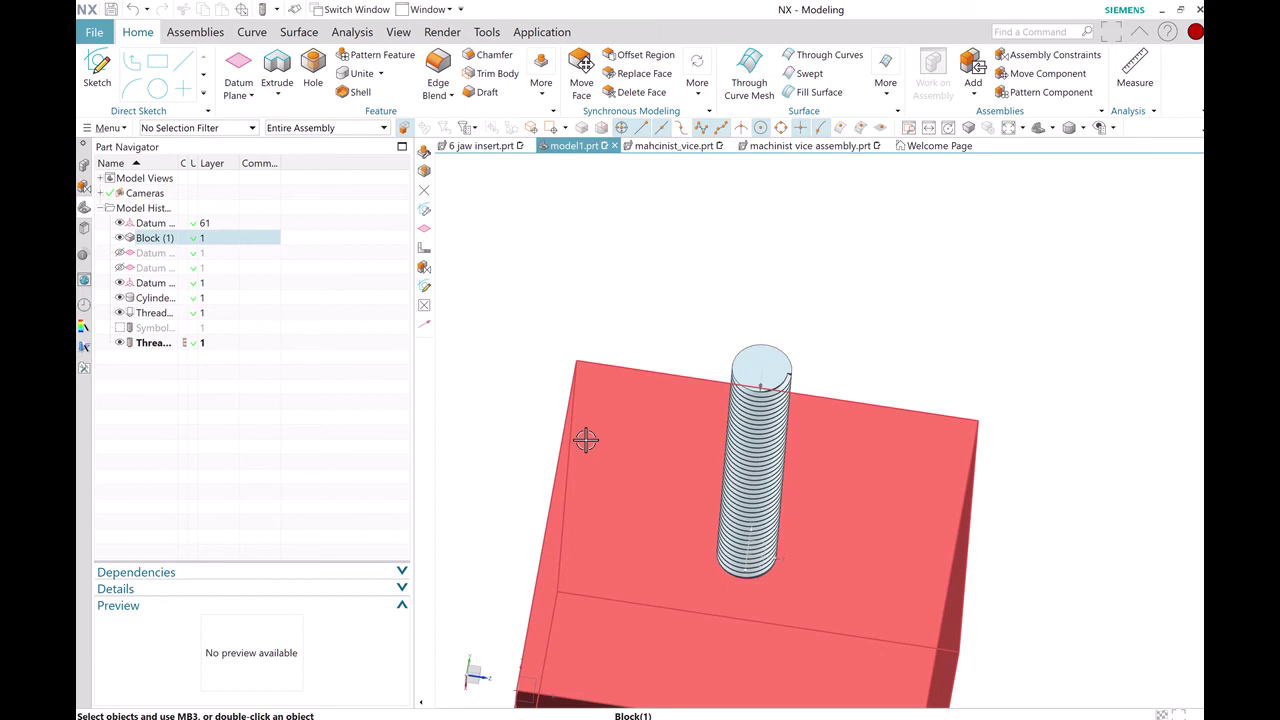
- Open the detailed thread's Feature Dialog and start replacing its 4 in length, now reading "1."
middle_click_drag(586, 440, 646, 491)
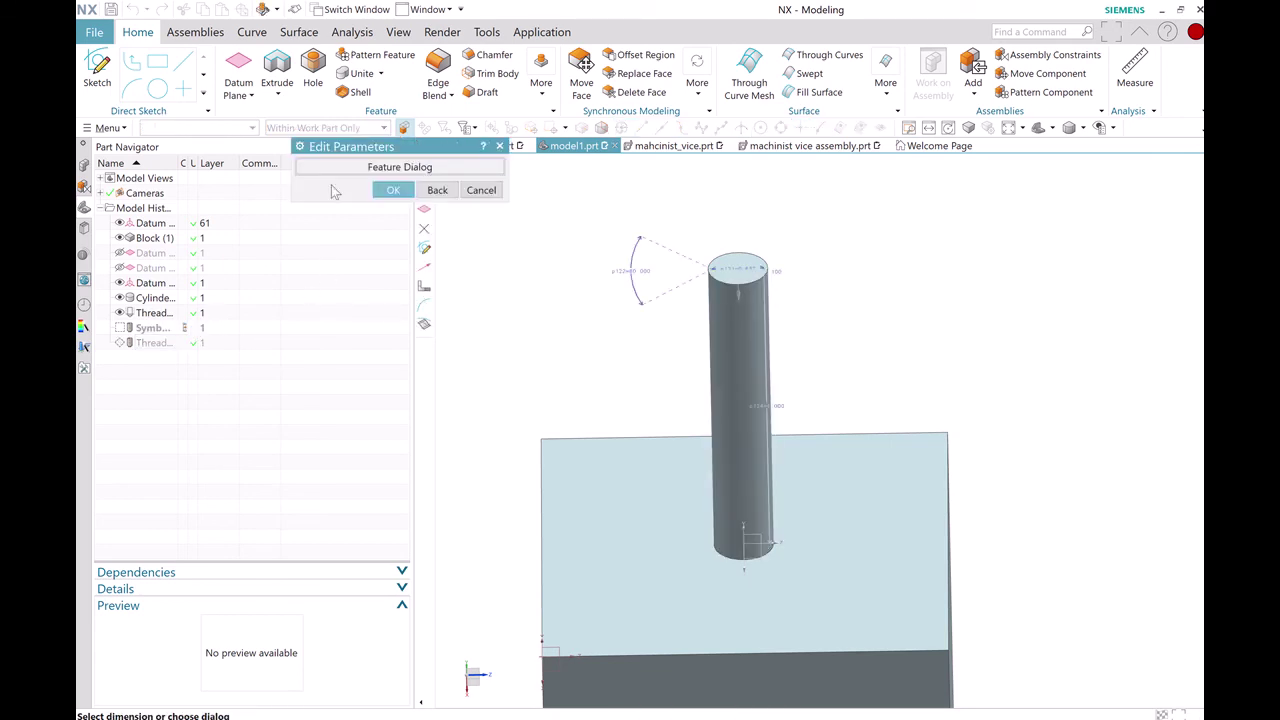
left_click(371, 166)
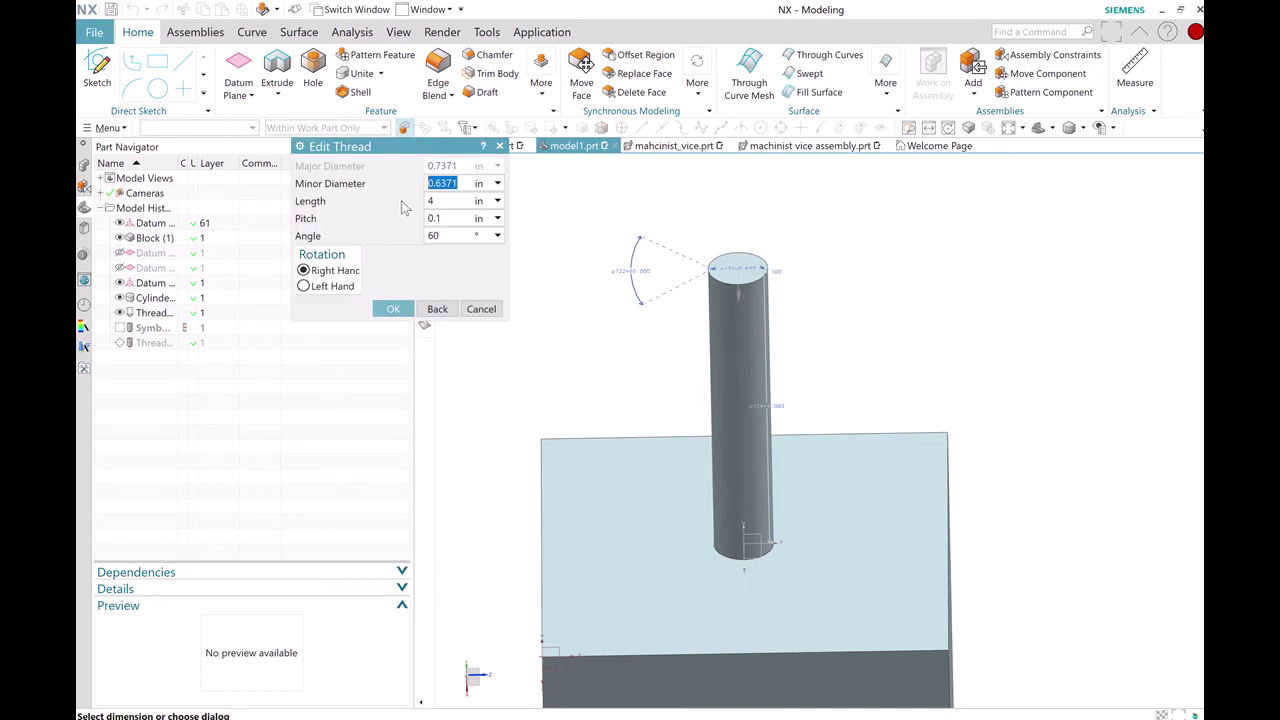
left_click(457, 206)
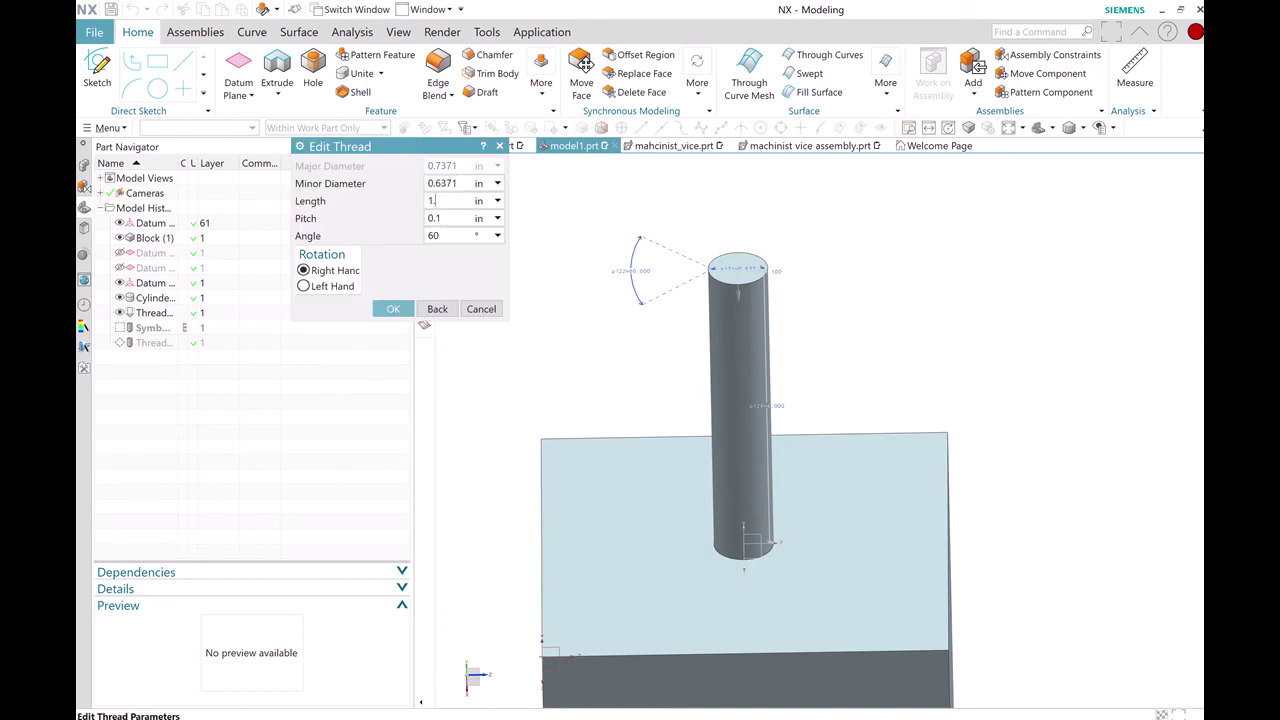